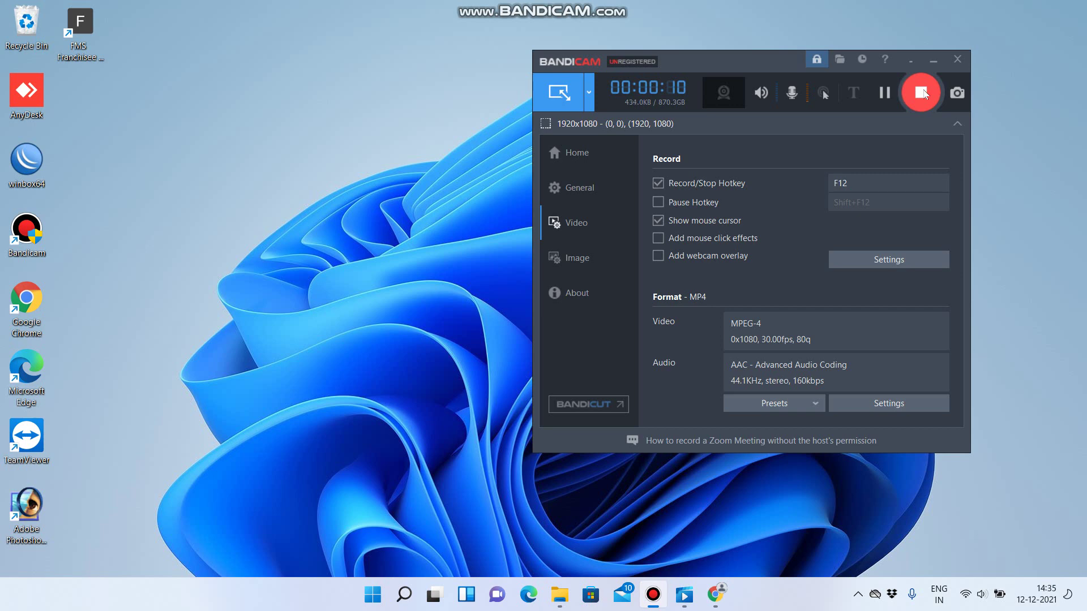
Step: Switch to the FMS portal in Chrome, return to its home dashboard and open the provision orders list
{"action": "left_click", "coordinate": [716, 595]}
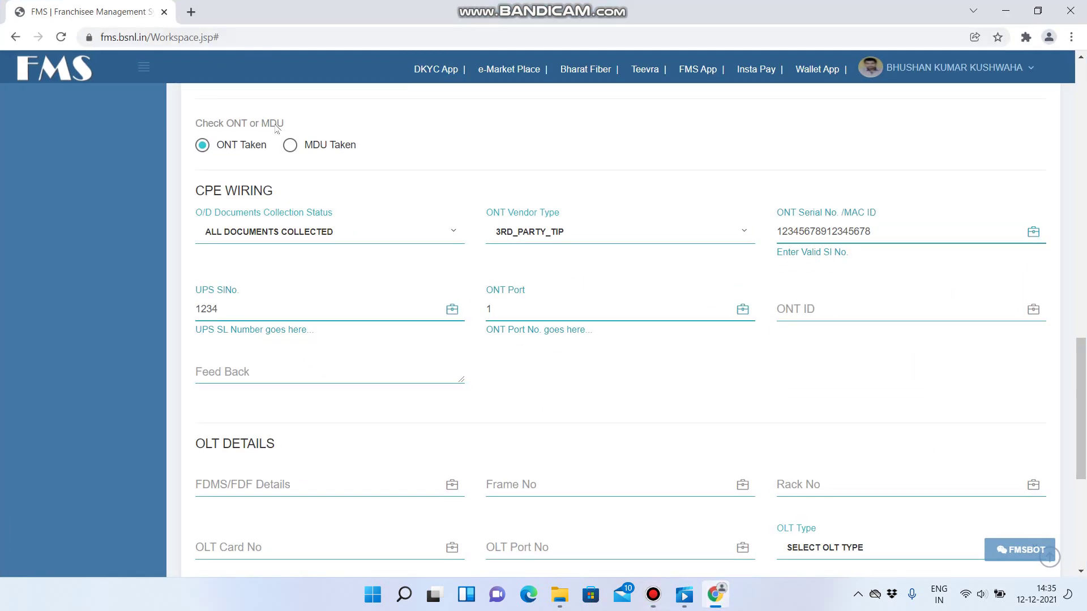
{"action": "scroll", "coordinate": [383, 145], "scroll_direction": "up", "scroll_amount": 10}
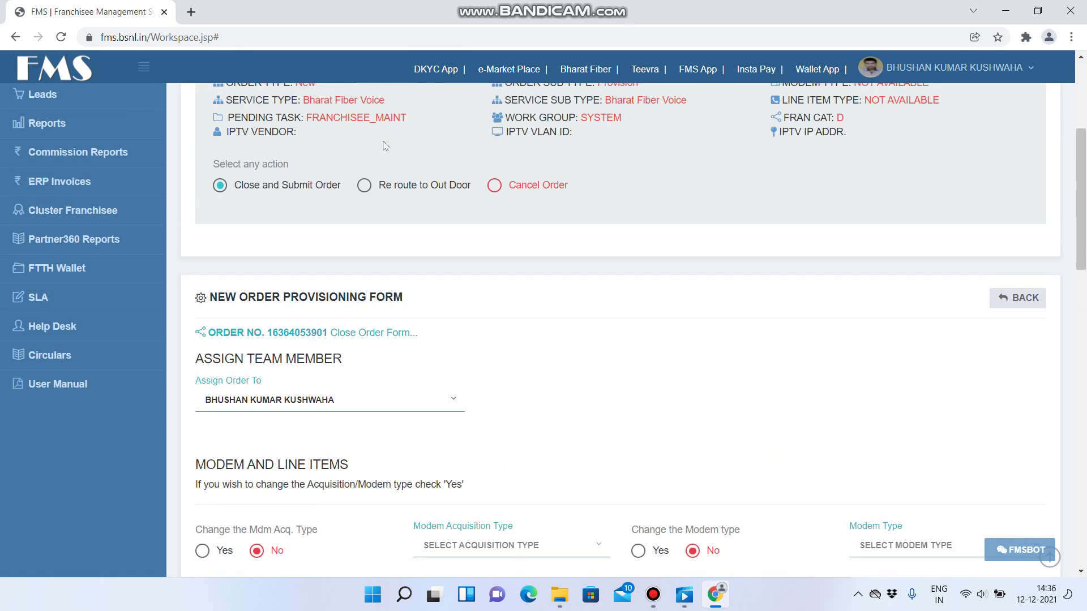
{"action": "scroll", "coordinate": [384, 146], "scroll_direction": "up", "scroll_amount": 5}
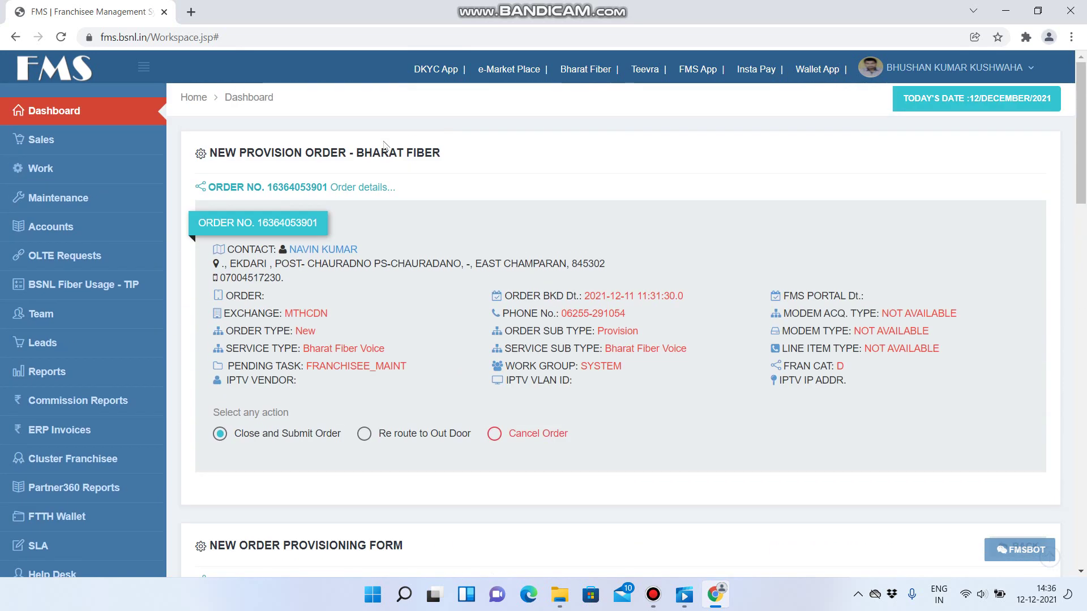
{"action": "left_click", "coordinate": [195, 100]}
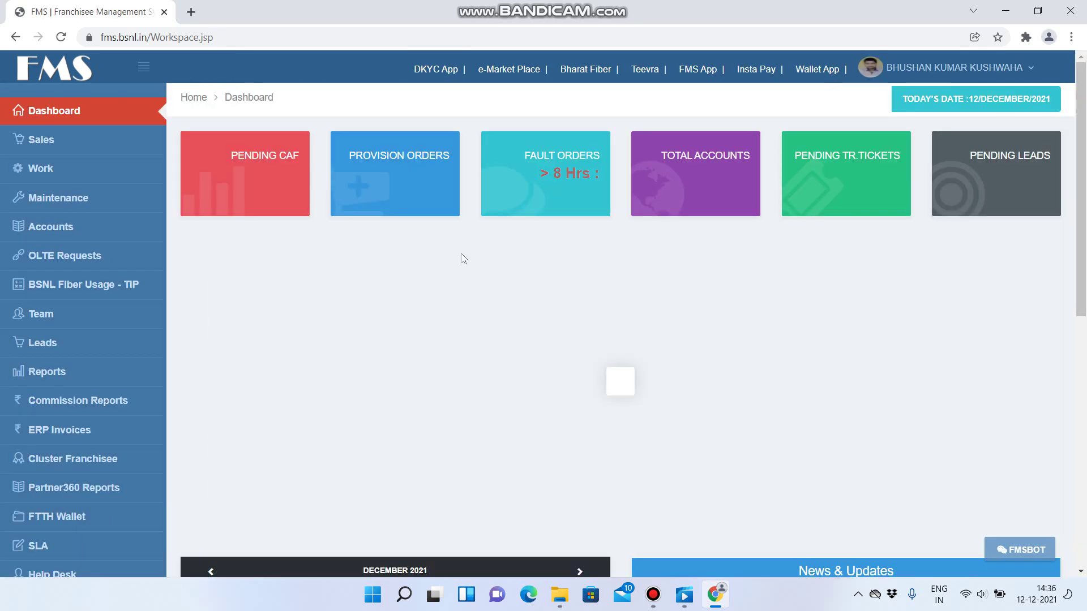
{"action": "left_click", "coordinate": [429, 176]}
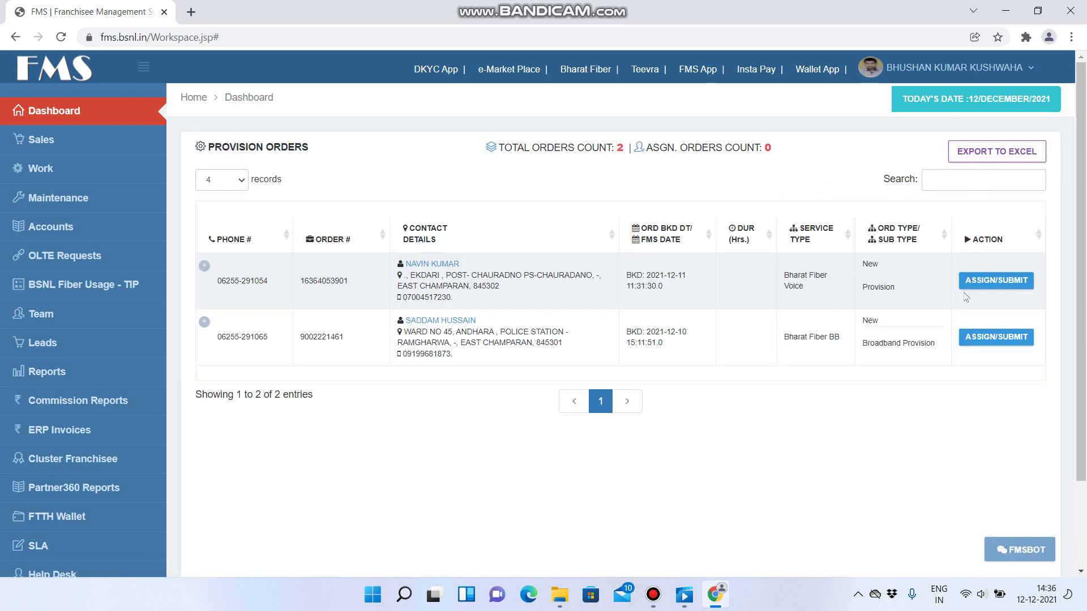
Step: Assign the Bharat Fiber Voice provision order to a team member and submit the assignment
{"action": "left_click", "coordinate": [983, 286]}
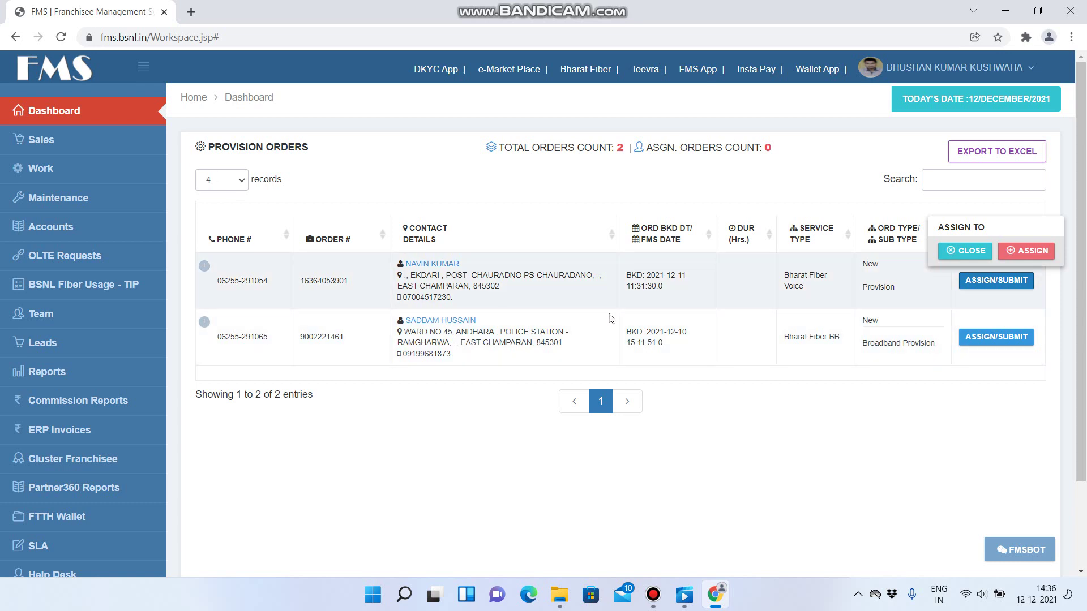
{"action": "left_click", "coordinate": [1026, 253]}
{"action": "scroll", "coordinate": [521, 372], "scroll_direction": "down", "scroll_amount": 3}
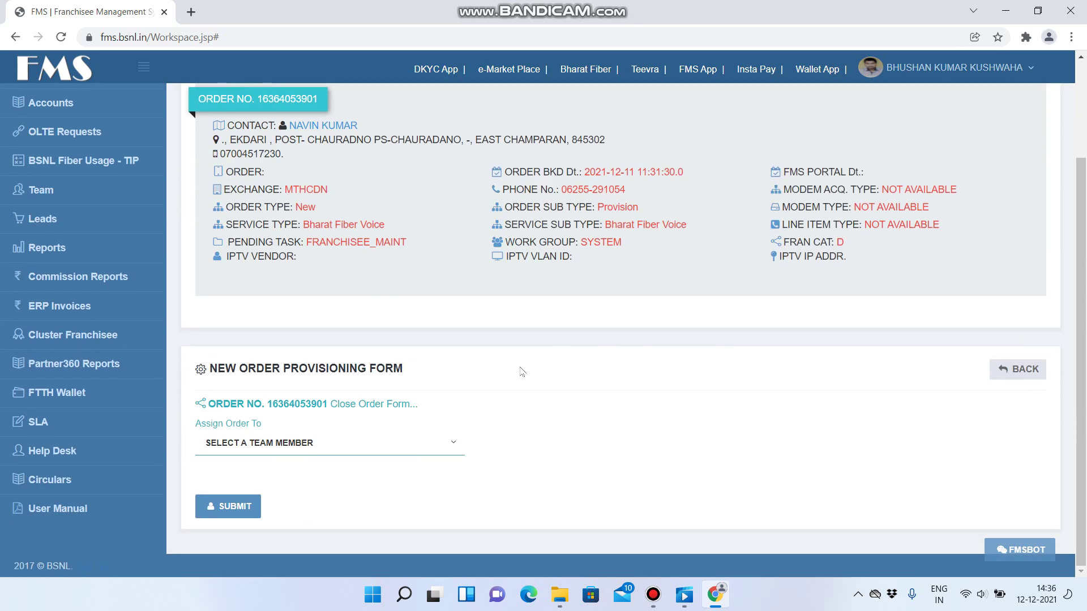
{"action": "left_click", "coordinate": [402, 444]}
{"action": "left_click", "coordinate": [387, 489]}
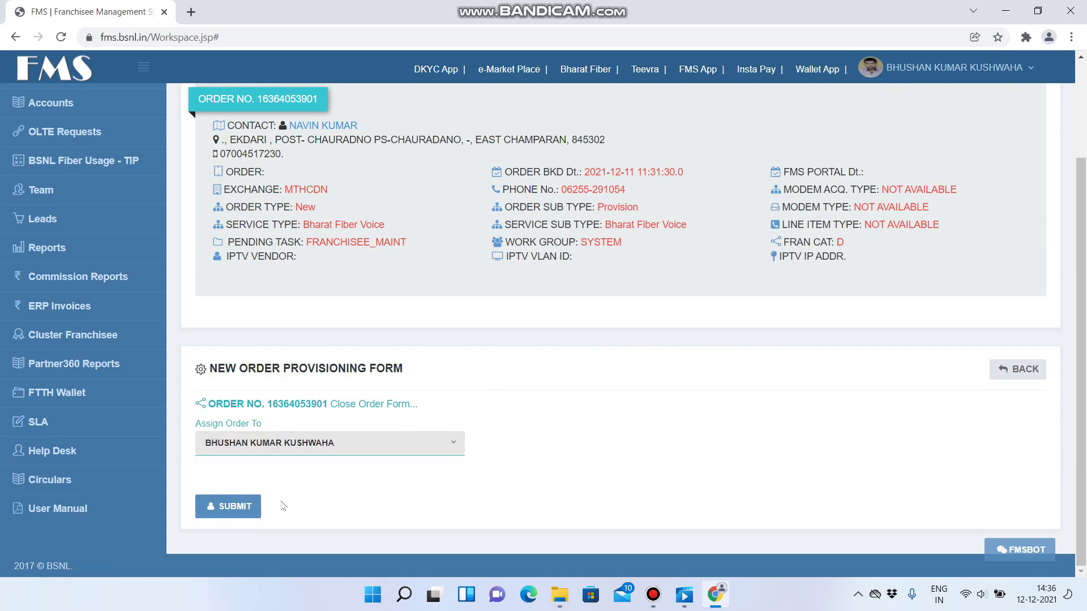
{"action": "left_click", "coordinate": [284, 506]}
{"action": "left_click", "coordinate": [573, 339]}
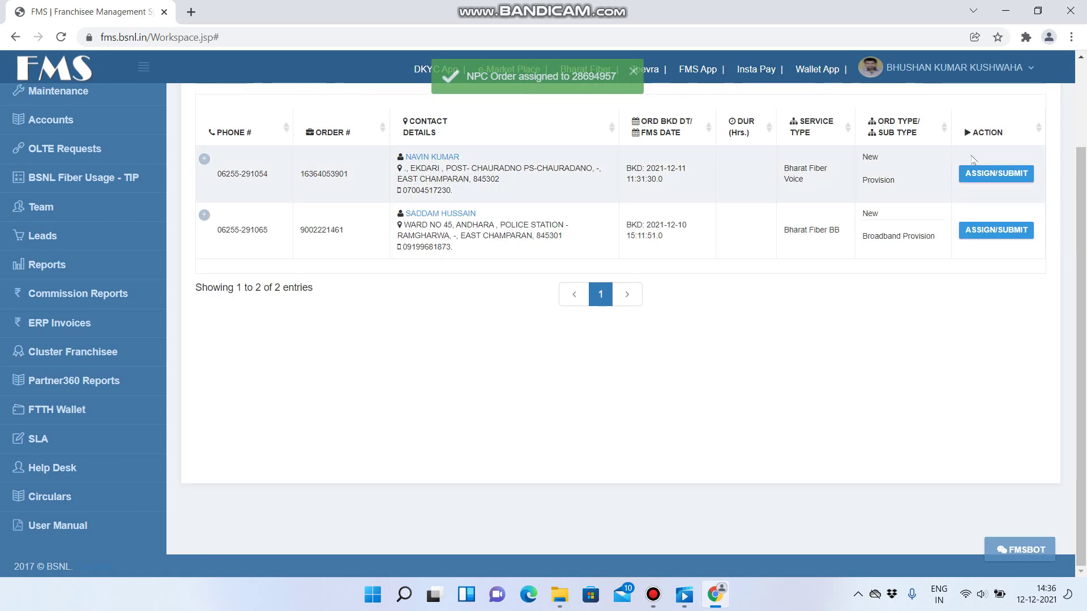
Step: Open the close order form for the Bharat Fiber Voice order and select the team member it is assigned to
{"action": "left_click", "coordinate": [977, 179]}
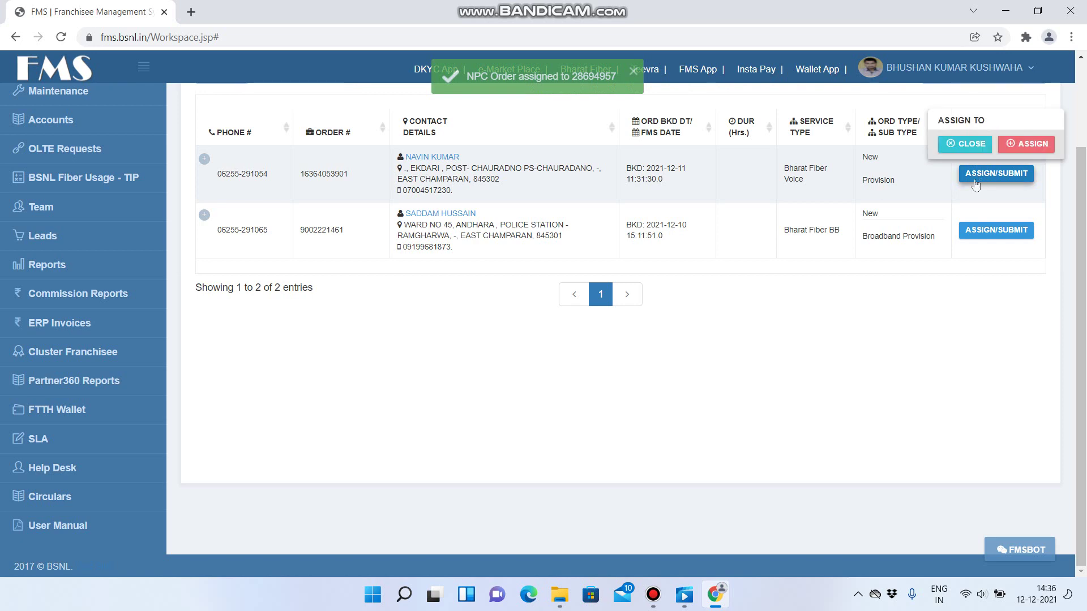
{"action": "left_click", "coordinate": [962, 144]}
{"action": "scroll", "coordinate": [884, 210], "scroll_direction": "down", "scroll_amount": 3}
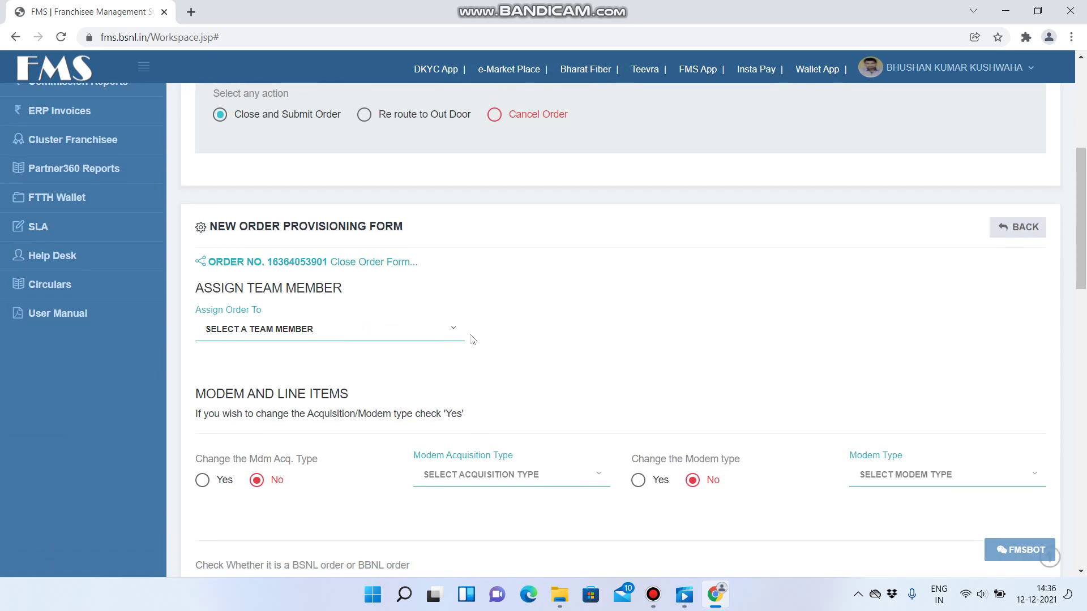
{"action": "left_click", "coordinate": [442, 330]}
{"action": "left_click", "coordinate": [428, 370]}
Step: In the splitter wiring section, set the splitter vendor to 3RD_PARTY_TIP and enter the customer's village as the splitter location
{"action": "scroll", "coordinate": [429, 371], "scroll_direction": "down", "scroll_amount": 3}
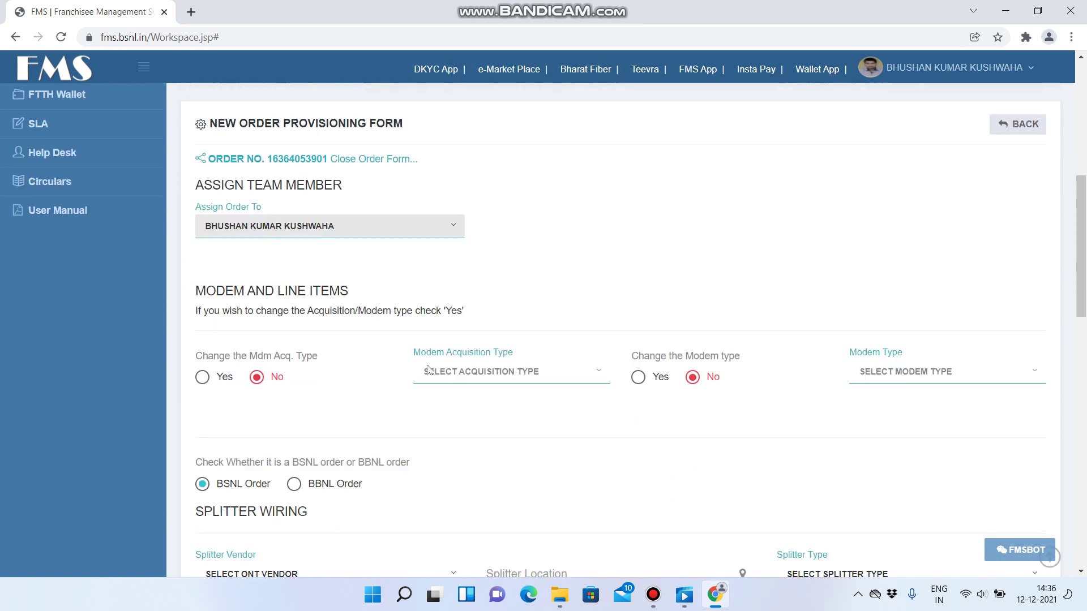
{"action": "scroll", "coordinate": [430, 371], "scroll_direction": "down", "scroll_amount": 3}
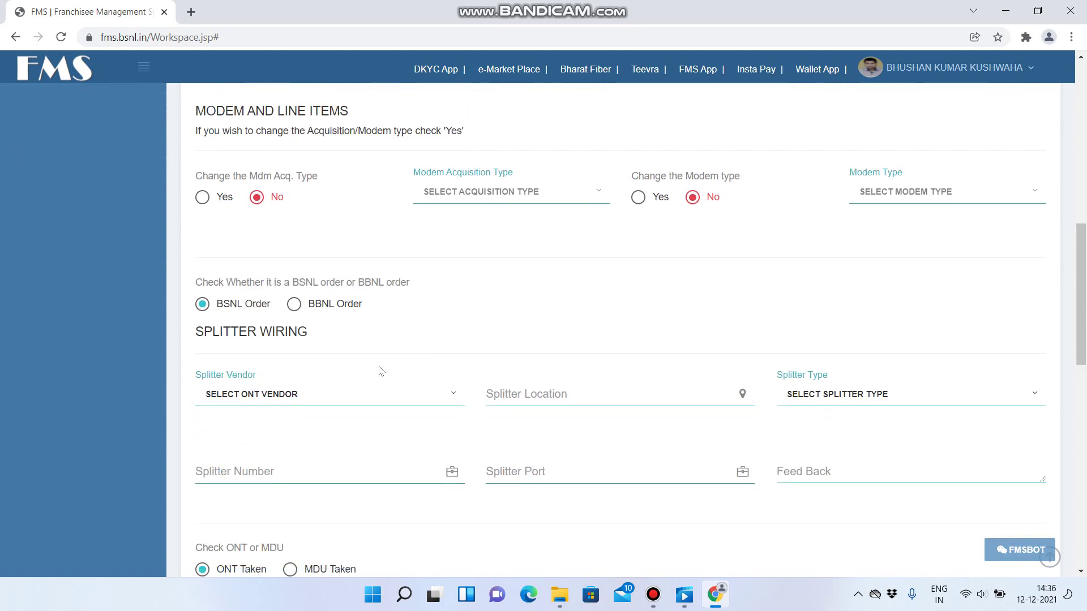
{"action": "left_click", "coordinate": [356, 399]}
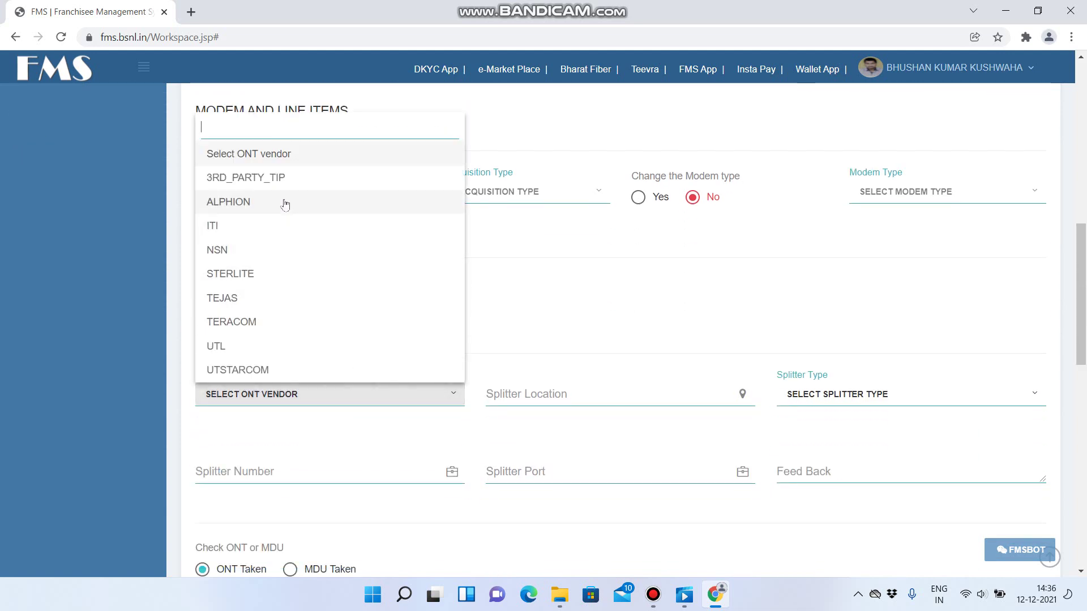
{"action": "left_click", "coordinate": [293, 178]}
{"action": "scroll", "coordinate": [555, 179], "scroll_direction": "down", "scroll_amount": 4}
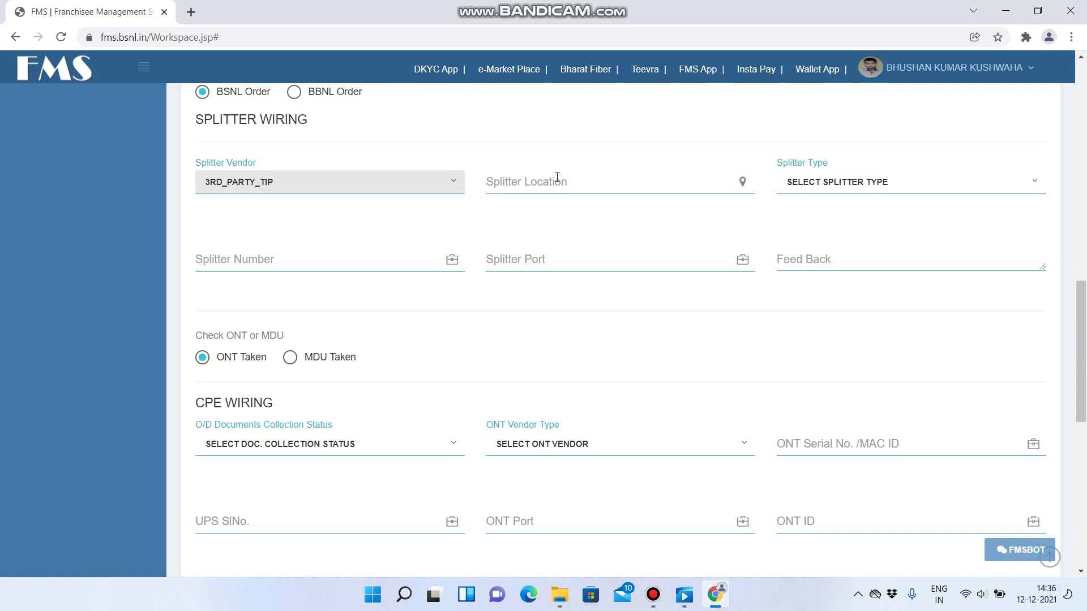
{"action": "left_click", "coordinate": [556, 177]}
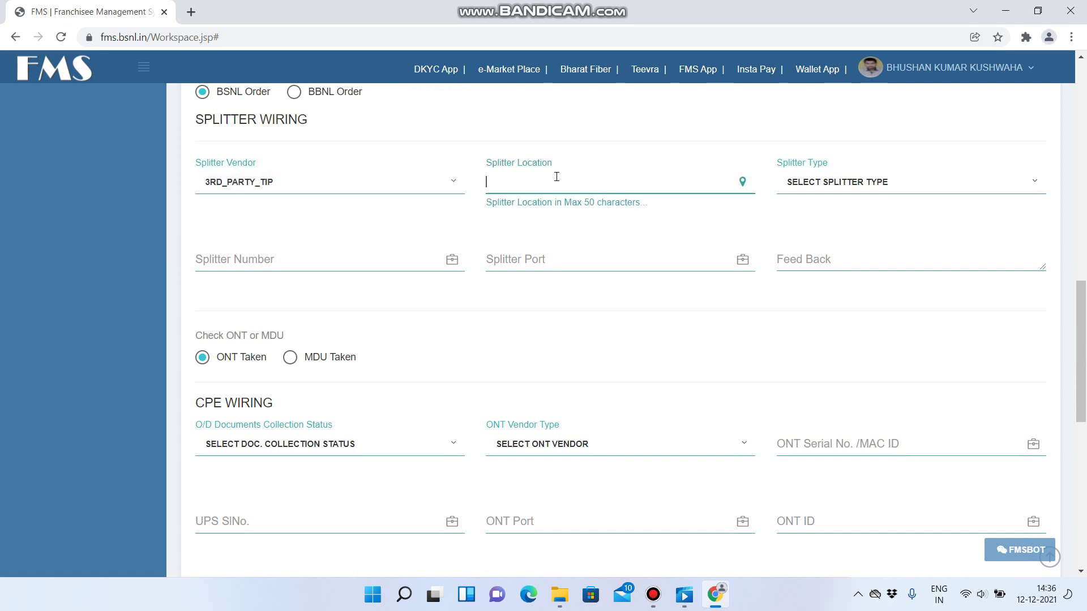
{"action": "type", "text": "chauradanp"}
{"action": "key", "text": "BackSpace"}
{"action": "key", "text": "BackSpace"}
{"action": "key", "text": "BackSpace"}
{"action": "key", "text": "BackSpace"}
{"action": "key", "text": "BackSpace"}
{"action": "key", "text": "BackSpace"}
{"action": "type", "text": "ekdari"}
Step: Complete the splitter wiring with splitter type 1 x 8, splitter number 1`, splitter port 1 and feedback "feasible"
{"action": "left_click", "coordinate": [951, 182]}
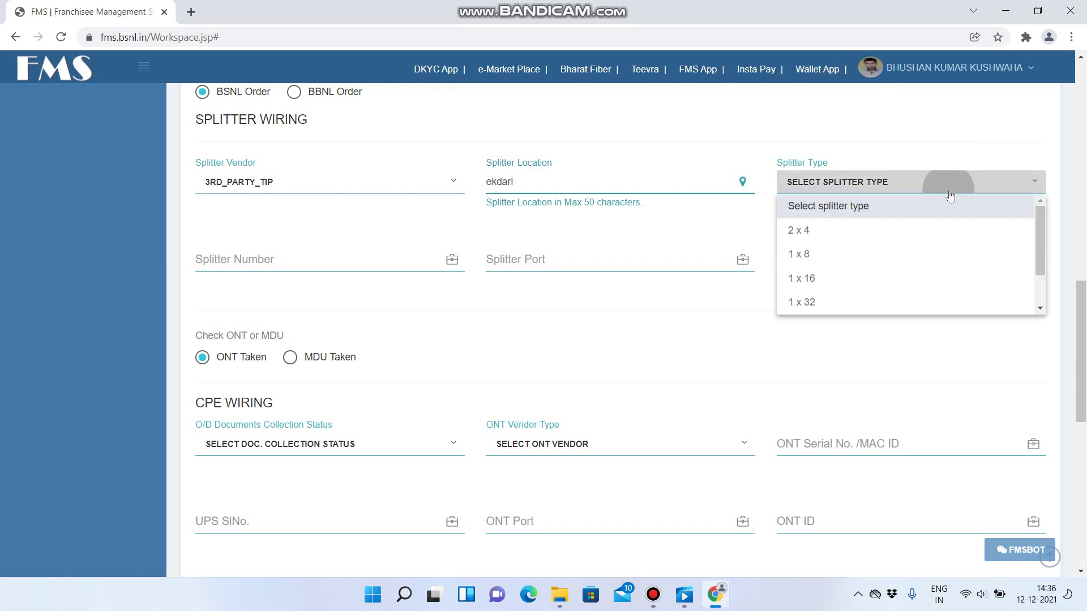
{"action": "left_click", "coordinate": [915, 255]}
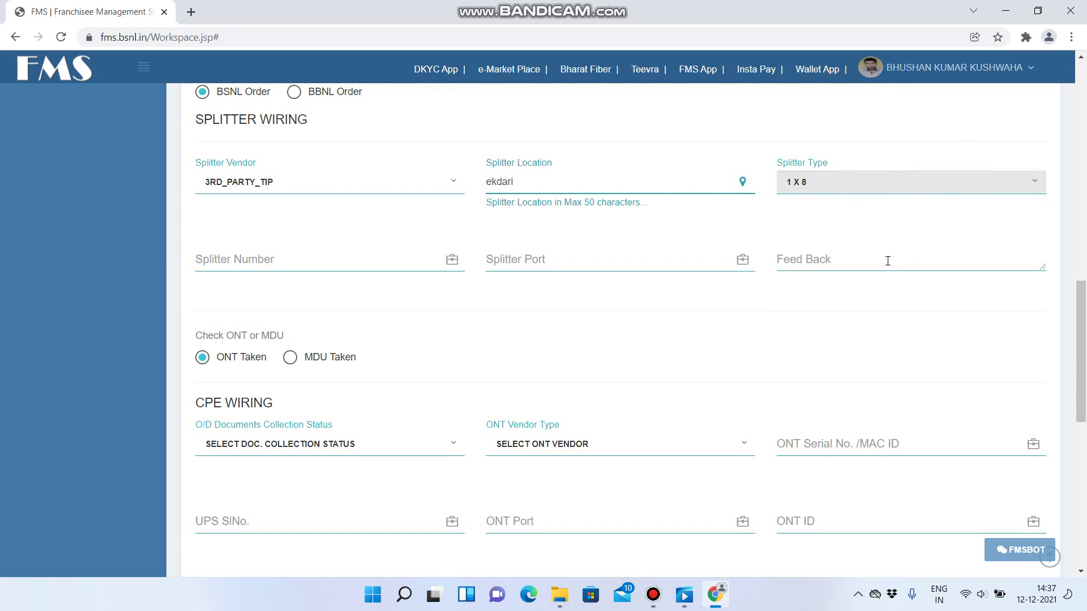
{"action": "left_click", "coordinate": [391, 262]}
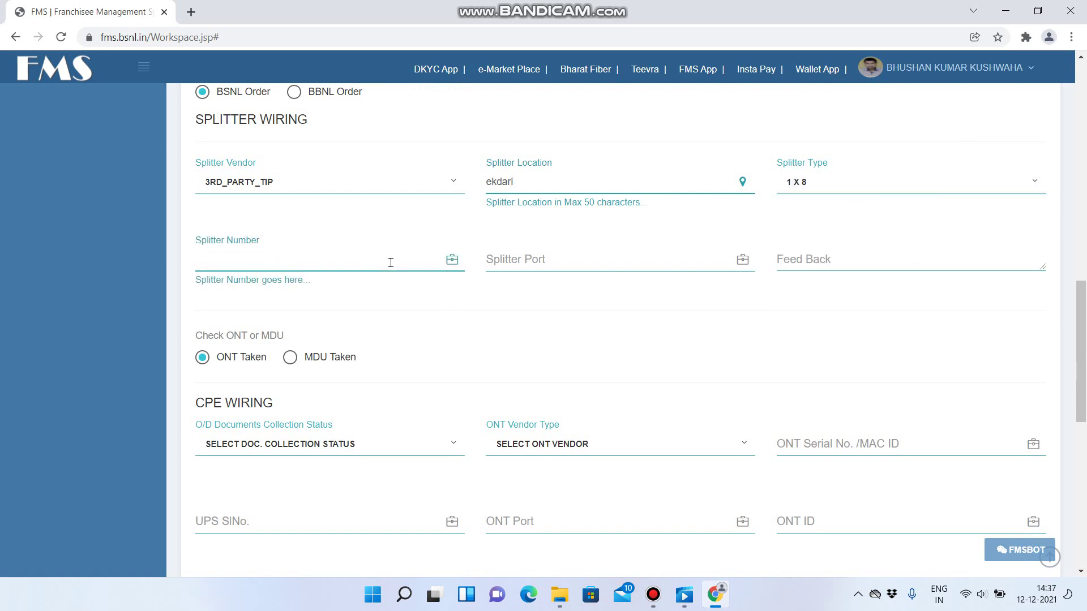
{"action": "type", "text": "1`"}
{"action": "left_click", "coordinate": [505, 263]}
{"action": "type", "text": "1"}
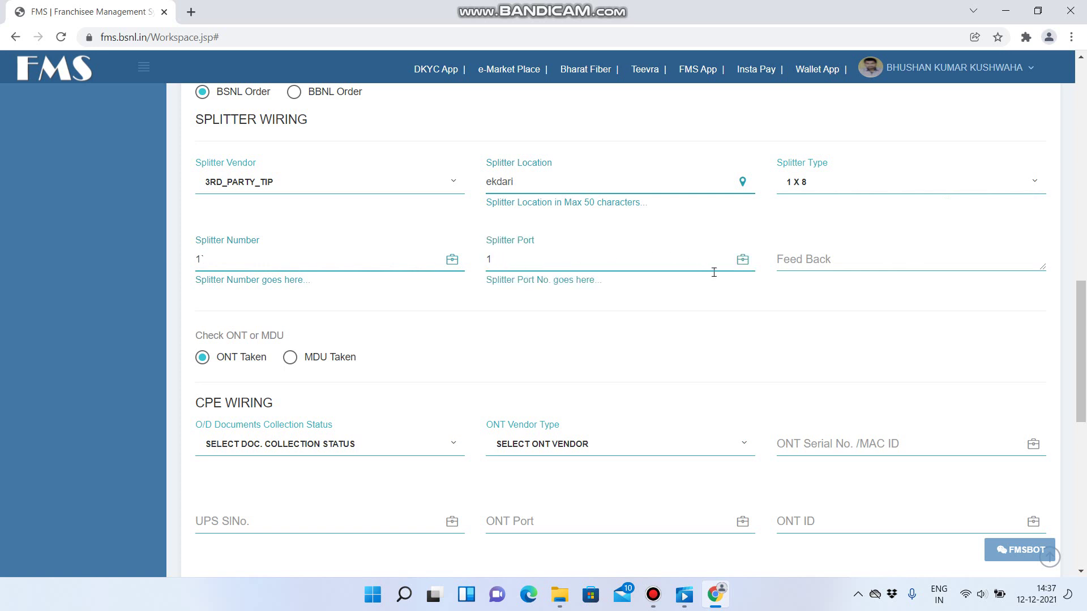
{"action": "left_click", "coordinate": [791, 258]}
{"action": "type", "text": "fe"}
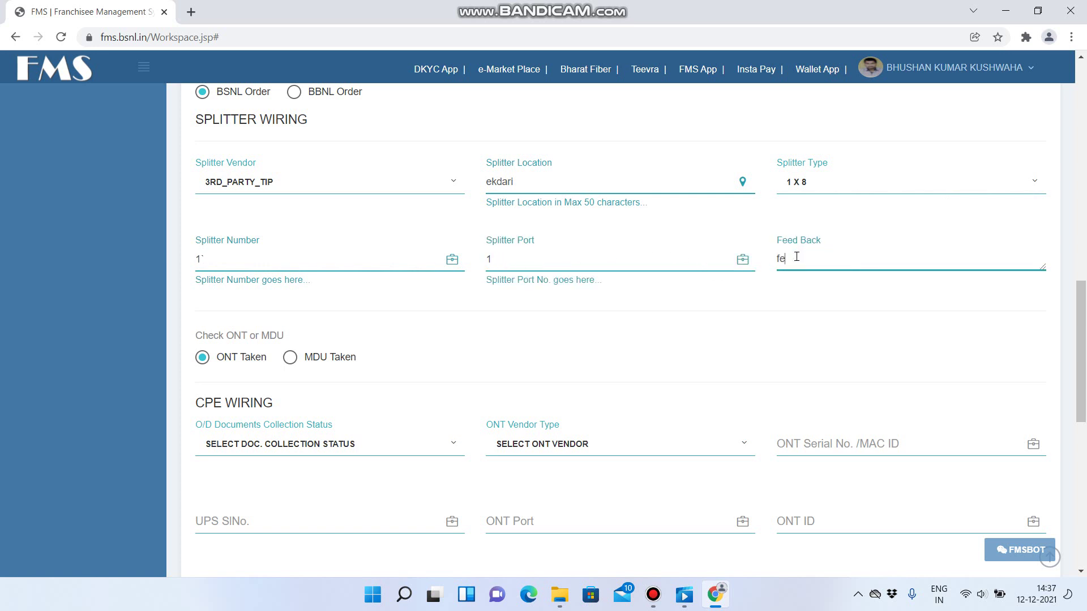
{"action": "type", "text": "asible"}
Step: In the CPE wiring section, set the documents collection status to ALL DOCUMENTS COLLECTED and the ONT vendor type to 3RD_PARTY_TIP
{"action": "scroll", "coordinate": [371, 414], "scroll_direction": "down", "scroll_amount": 3}
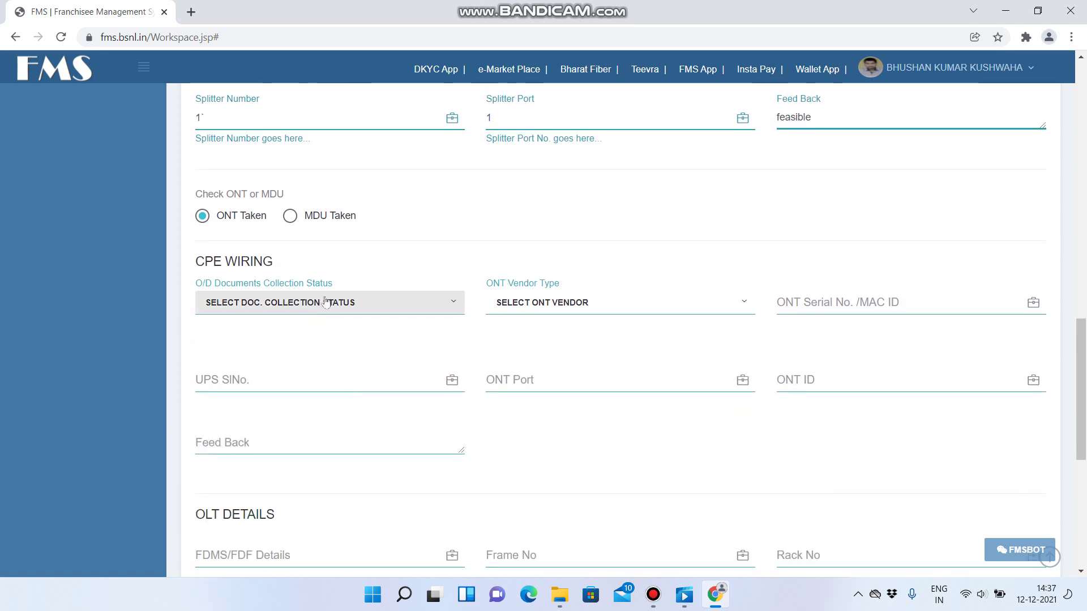
{"action": "left_click", "coordinate": [317, 302]}
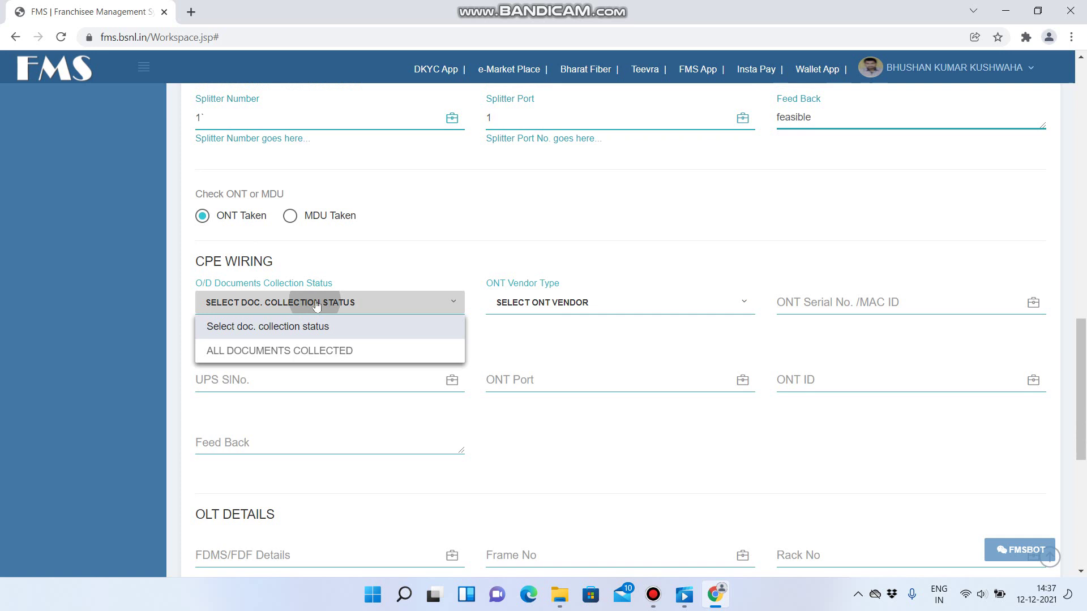
{"action": "left_click", "coordinate": [319, 350]}
{"action": "left_click", "coordinate": [547, 308]}
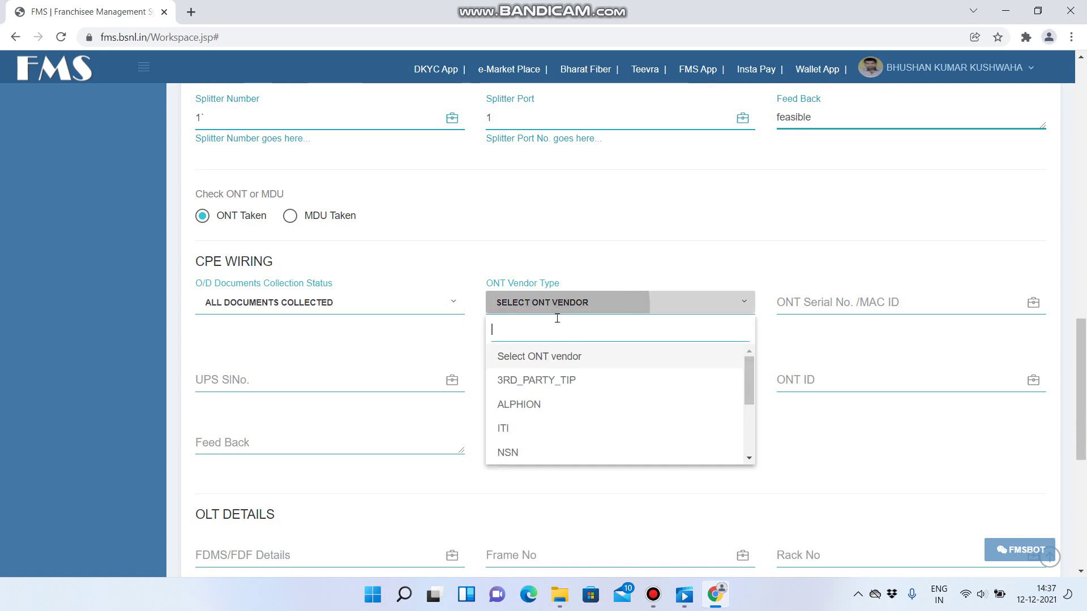
{"action": "left_click", "coordinate": [558, 378]}
{"action": "left_click", "coordinate": [847, 310]}
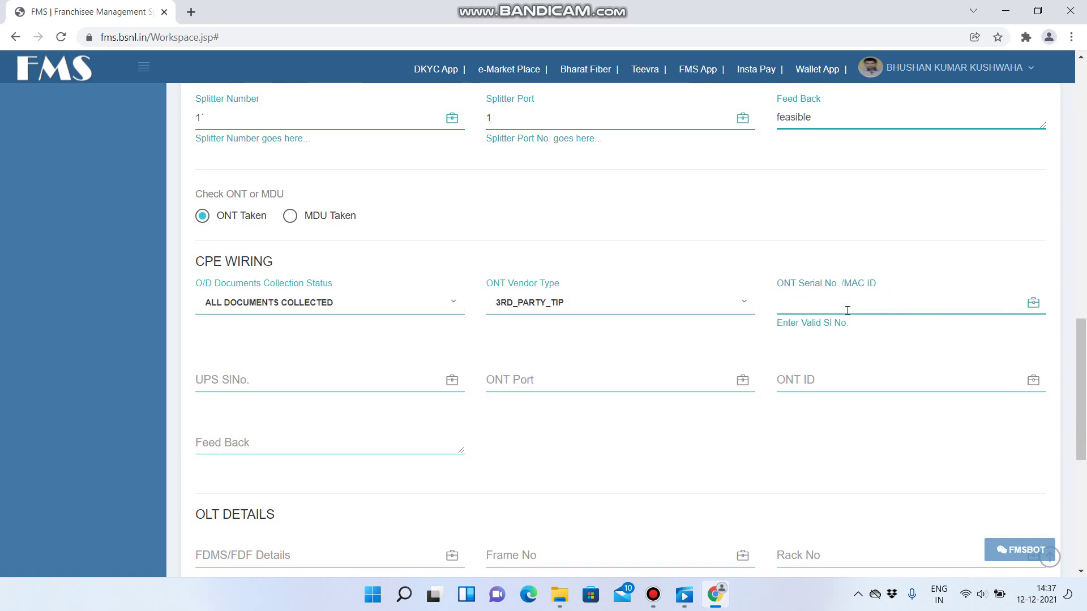
{"action": "type", "text": "123456789"}
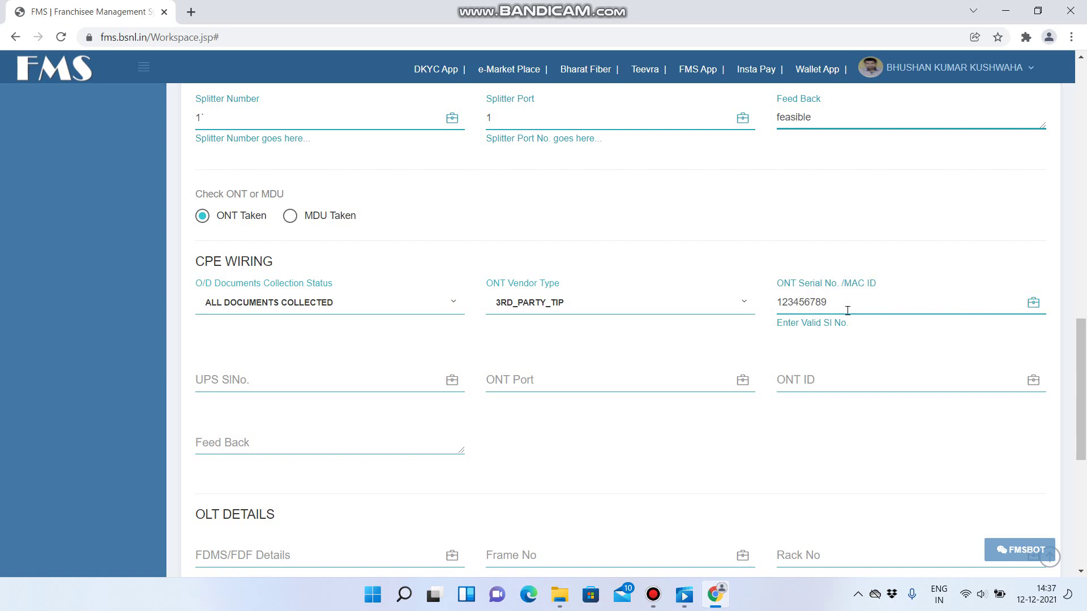
{"action": "type", "text": "12345678"}
{"action": "left_click", "coordinate": [374, 380]}
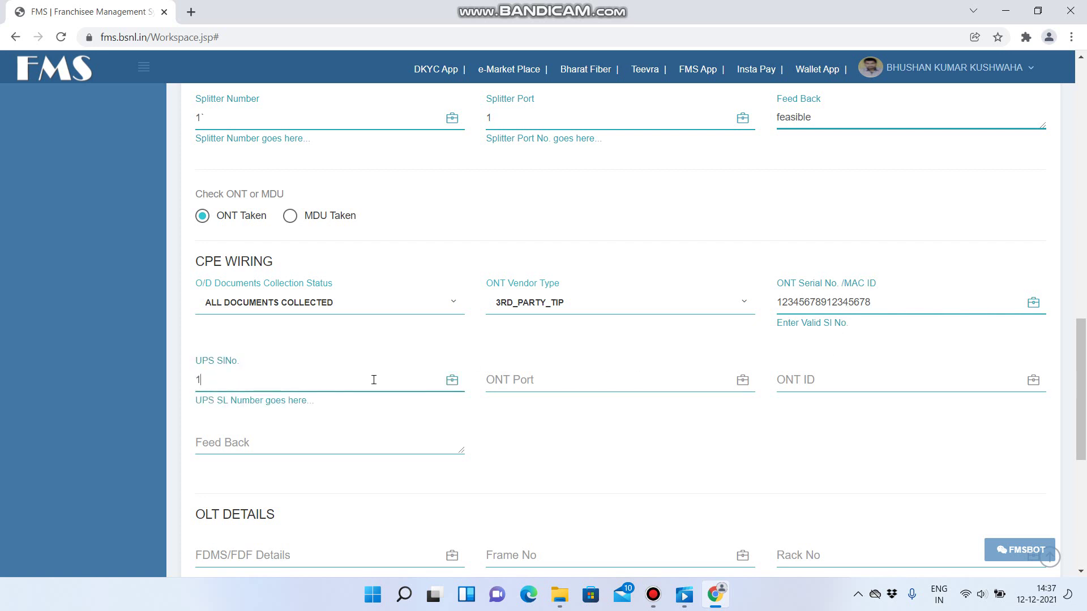
{"action": "left_click", "coordinate": [546, 378]}
{"action": "type", "text": "1"}
{"action": "left_click", "coordinate": [801, 375]}
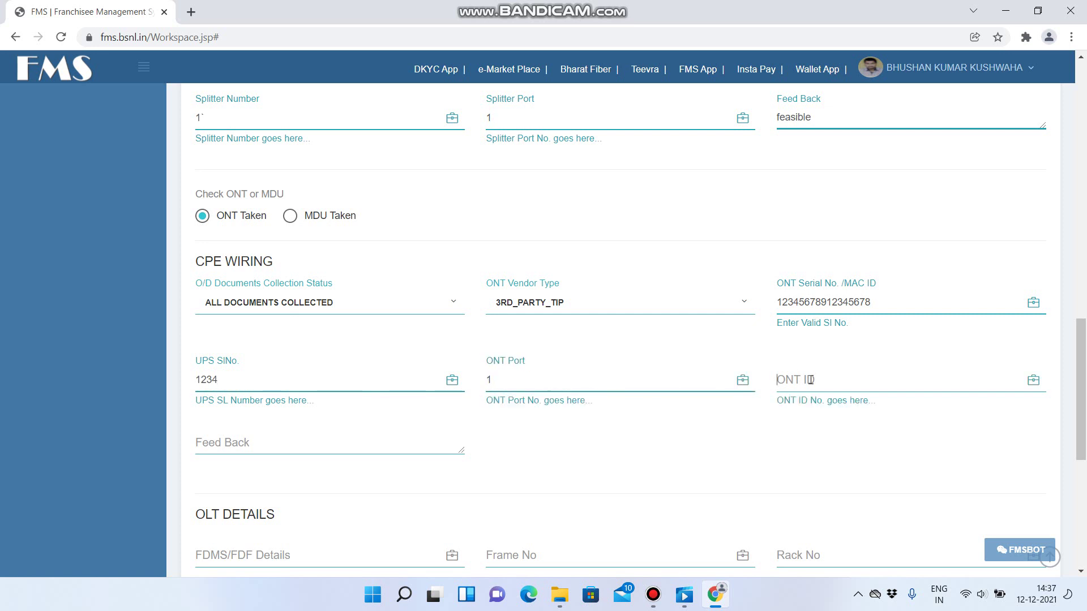
{"action": "type", "text": "1"}
Step: Enter "feasible" as the feedback for the CPE wiring section
{"action": "scroll", "coordinate": [811, 377], "scroll_direction": "down", "scroll_amount": 2}
{"action": "left_click", "coordinate": [360, 301]}
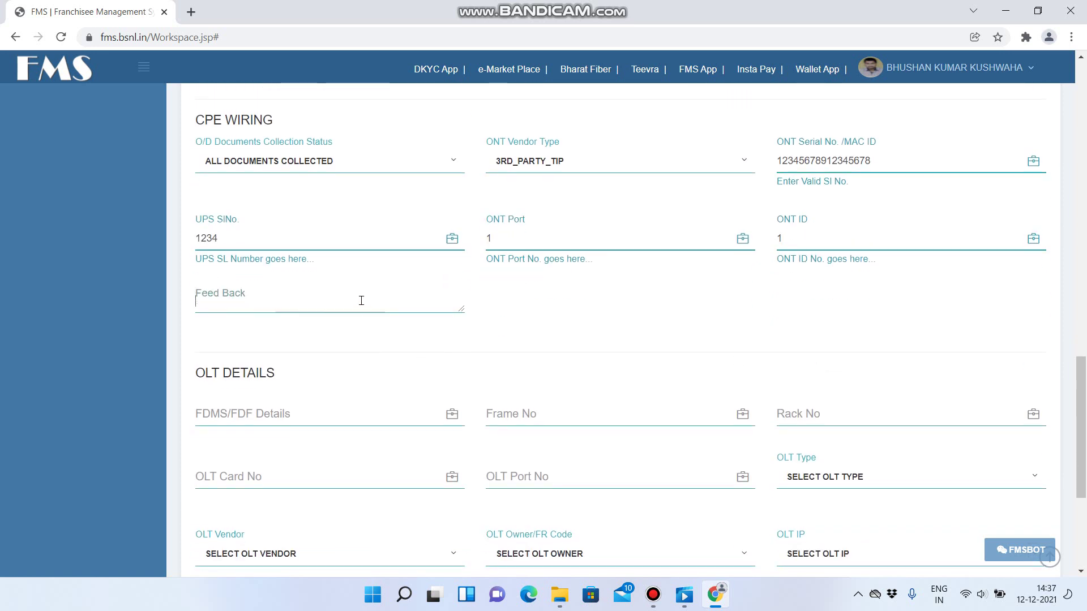
{"action": "type", "text": "fe"}
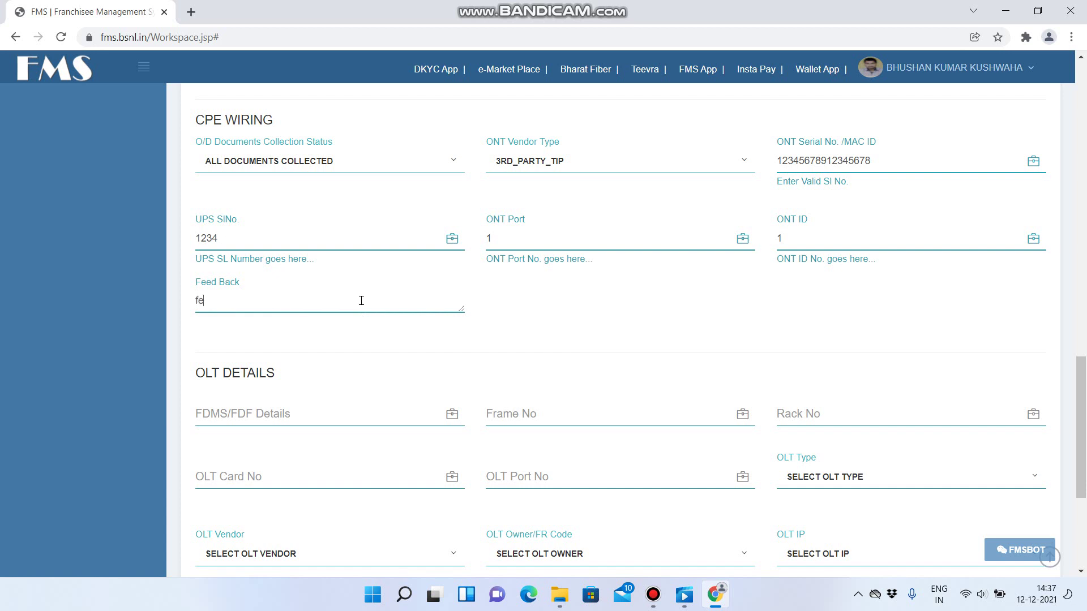
{"action": "type", "text": "asible"}
Step: In the OLT details, set the FDMS/FDF details, frame number, rack number, OLT card number and OLT port number each to 1
{"action": "scroll", "coordinate": [362, 300], "scroll_direction": "down", "scroll_amount": 3}
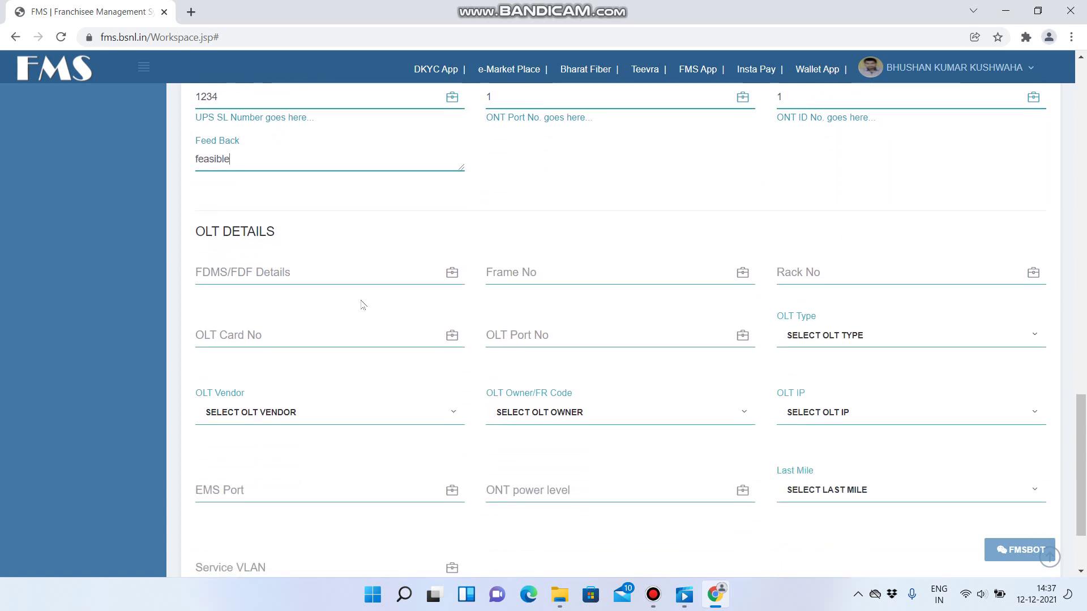
{"action": "left_click", "coordinate": [342, 265]}
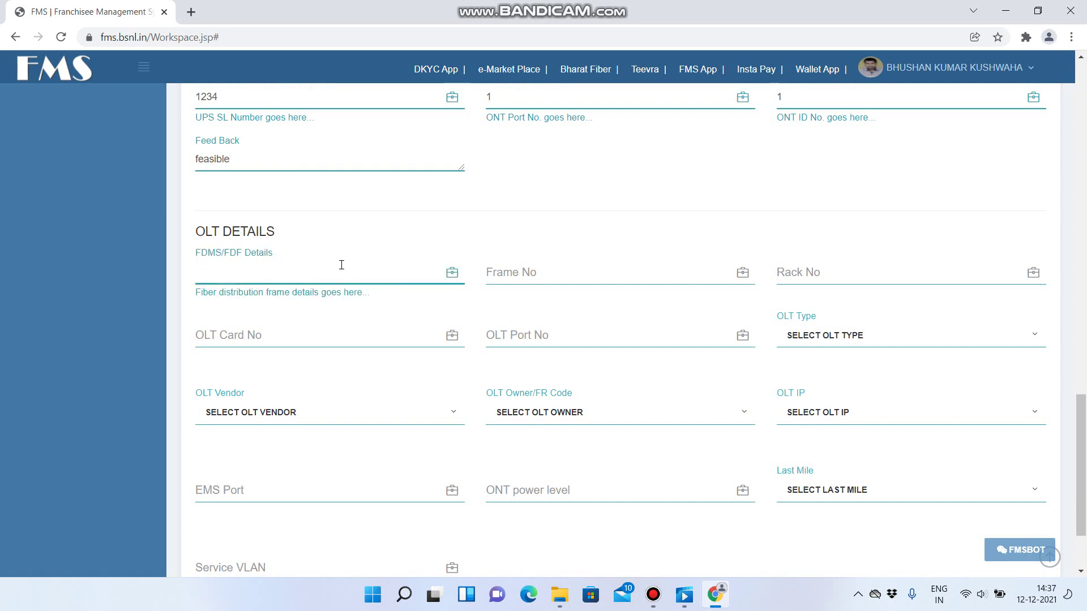
{"action": "type", "text": "1"}
{"action": "left_click", "coordinate": [523, 266]}
{"action": "type", "text": "1"}
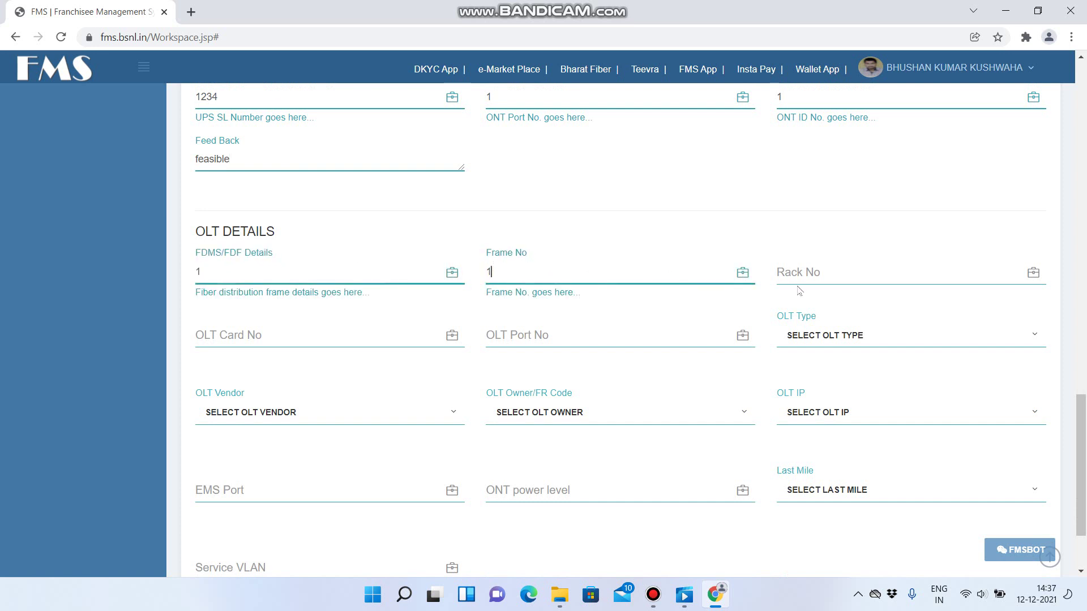
{"action": "left_click", "coordinate": [805, 267]}
{"action": "type", "text": "1"}
{"action": "left_click", "coordinate": [338, 335]}
{"action": "type", "text": "1"}
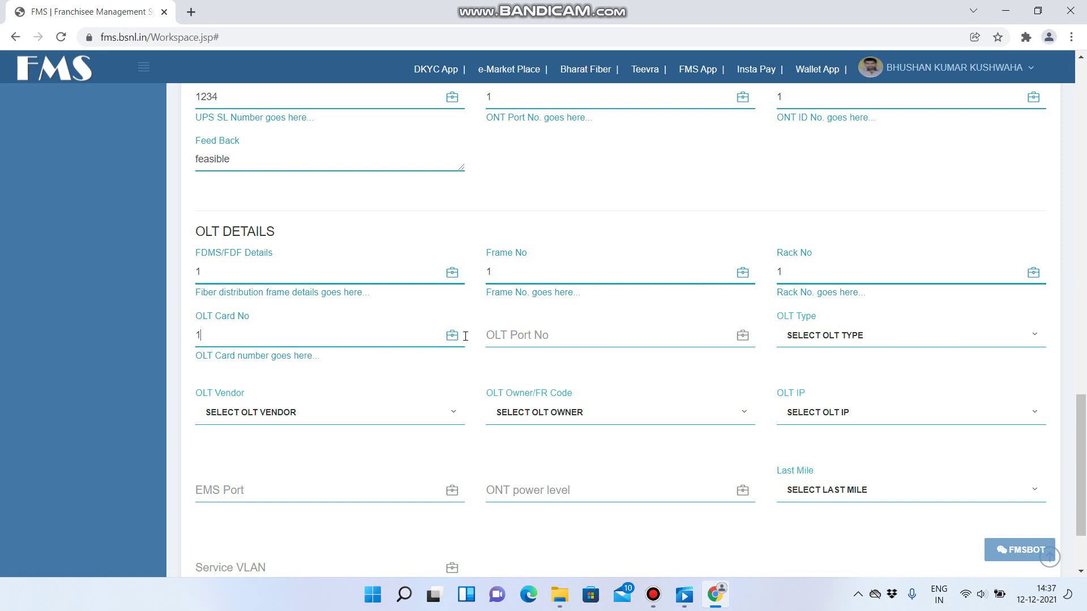
{"action": "left_click", "coordinate": [506, 337]}
{"action": "type", "text": "1"}
Step: In the OLT details, set the OLT type to EPON and the OLT vendor to 3RD_PARTY_TIP
{"action": "left_click", "coordinate": [811, 340]}
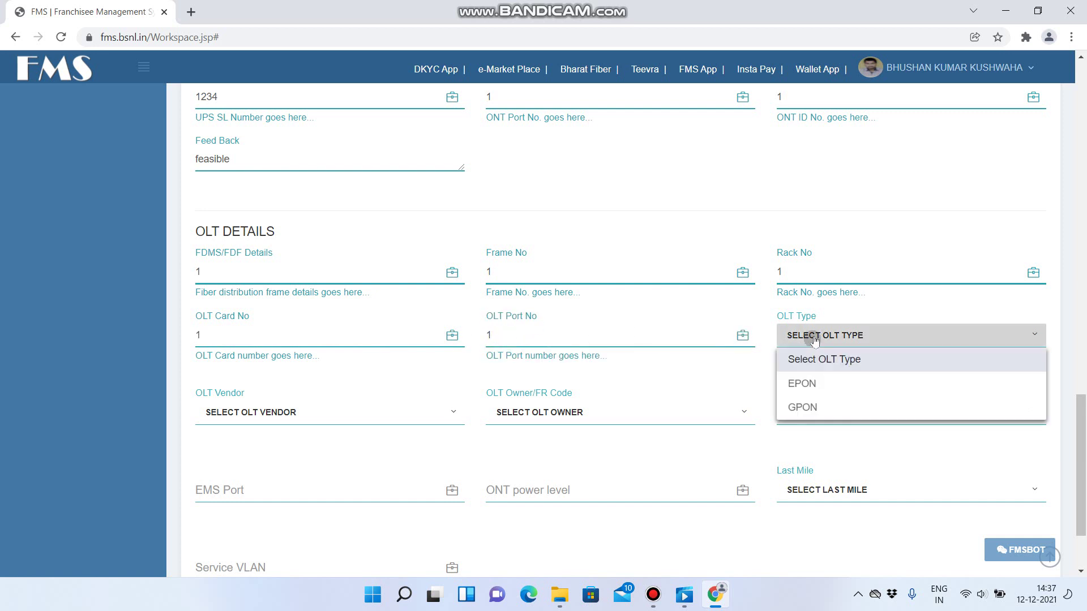
{"action": "left_click", "coordinate": [841, 385]}
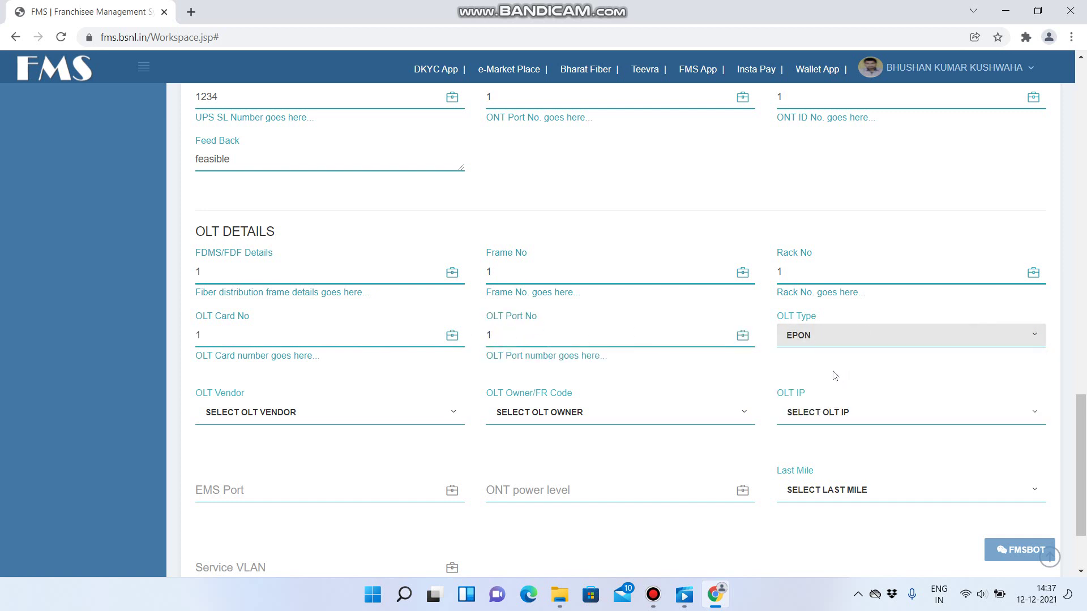
{"action": "scroll", "coordinate": [834, 375], "scroll_direction": "down", "scroll_amount": 2}
{"action": "left_click", "coordinate": [416, 320]}
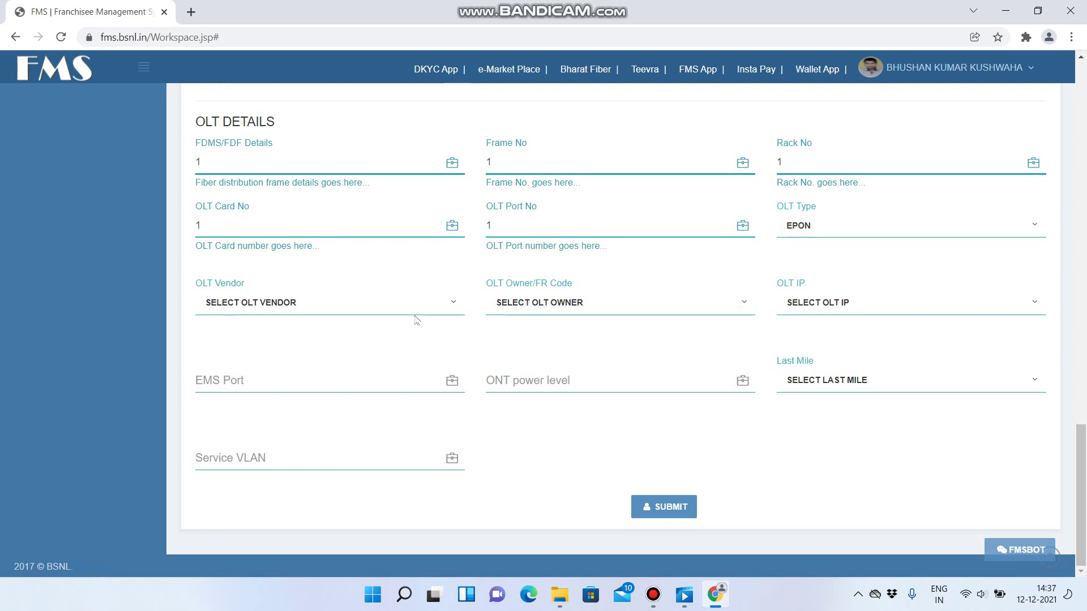
{"action": "left_click", "coordinate": [406, 302]}
{"action": "left_click", "coordinate": [357, 381]}
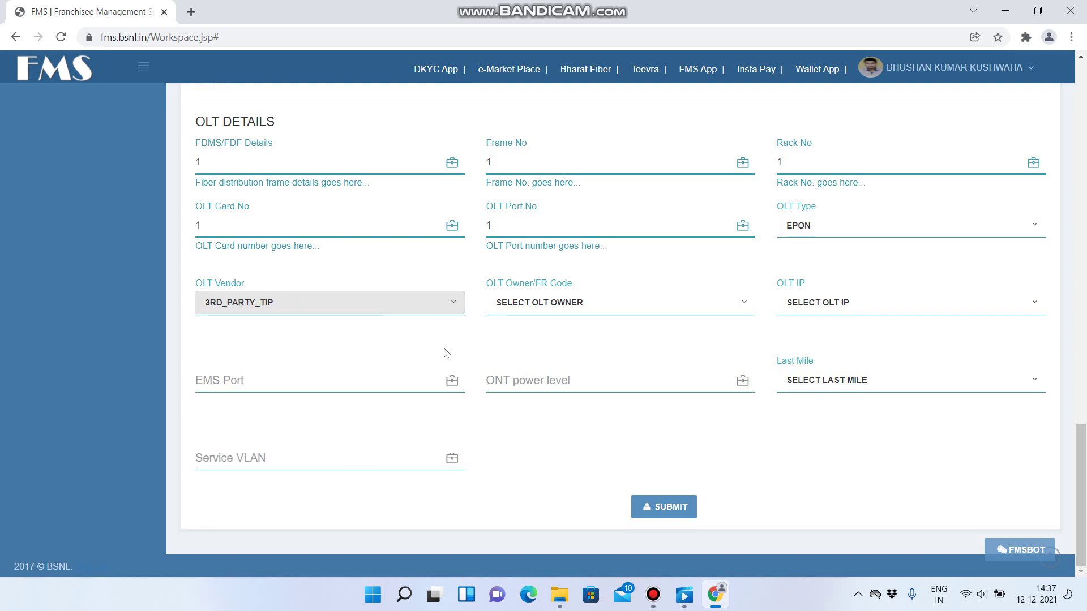
Step: Set the OLT owner/FR code to MTH_GANGA and the OLT IP to 10.215.157.216
{"action": "left_click", "coordinate": [529, 311]}
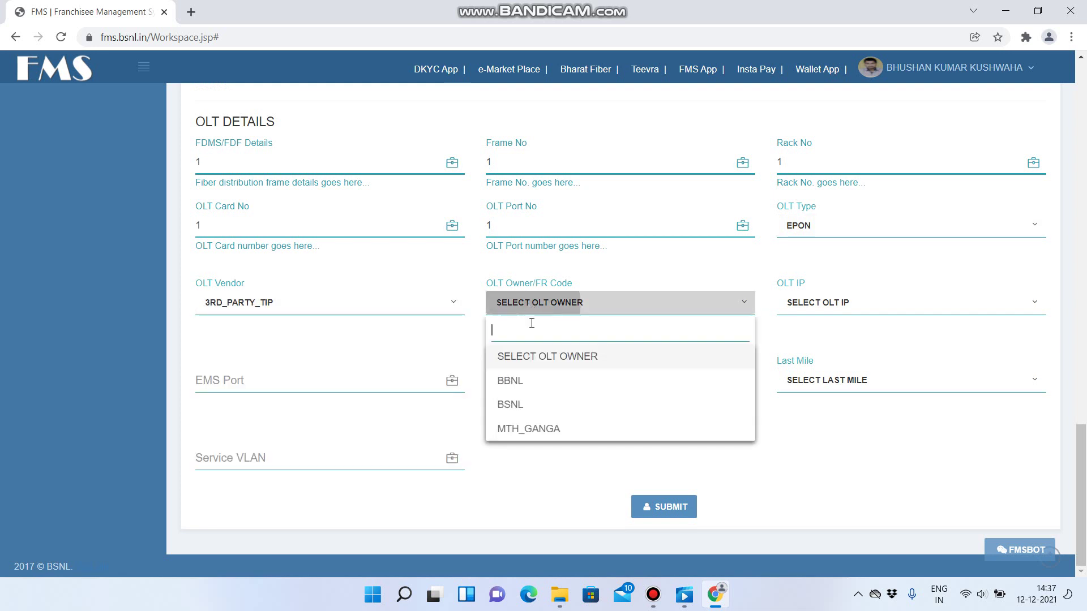
{"action": "left_click", "coordinate": [558, 428]}
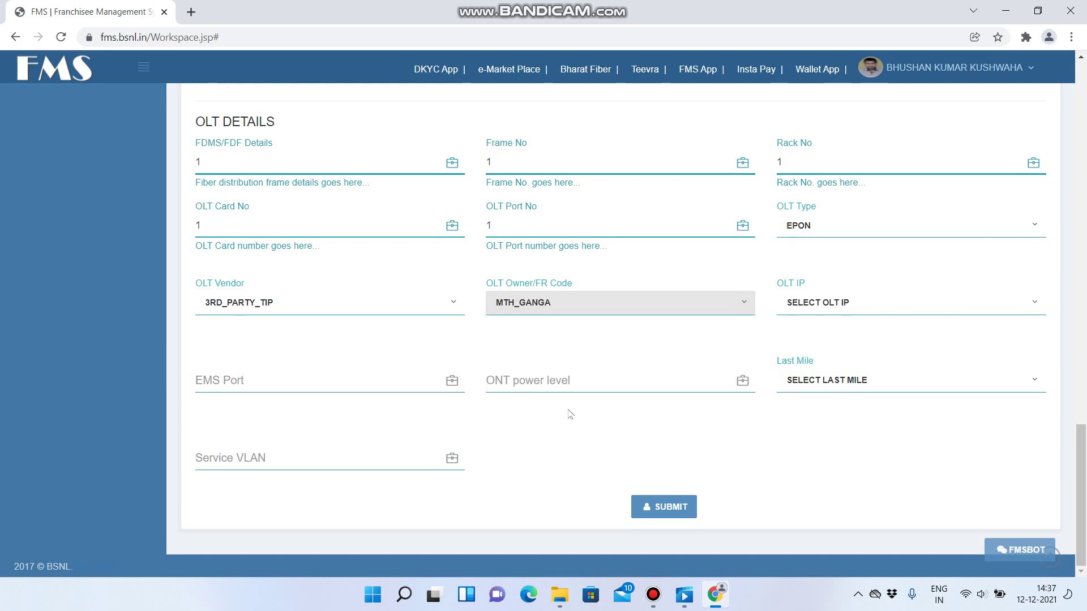
{"action": "left_click", "coordinate": [815, 304]}
{"action": "left_click", "coordinate": [831, 352]}
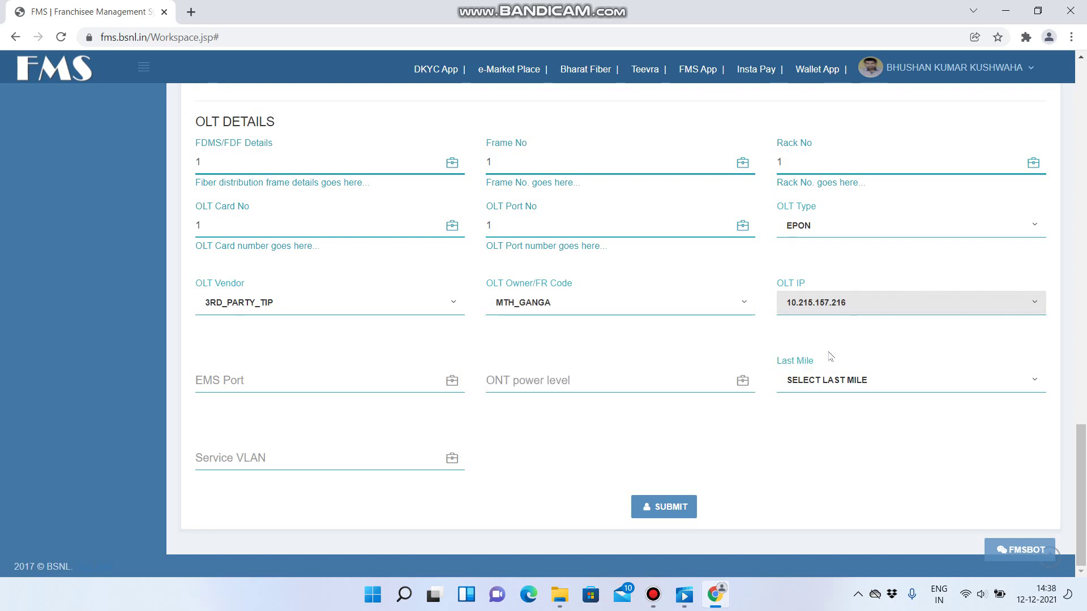
Step: Set the EMS port to 1, the ONT power level to -14 and the last mile to TIP
{"action": "left_click", "coordinate": [354, 374]}
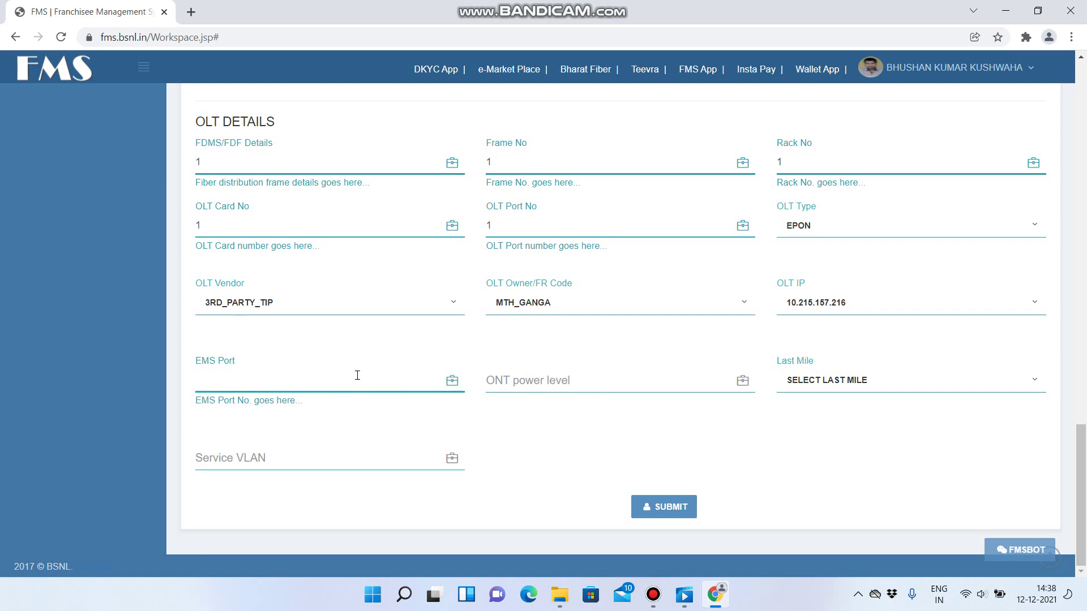
{"action": "type", "text": "1"}
{"action": "left_click", "coordinate": [516, 378]}
{"action": "type", "text": "1"}
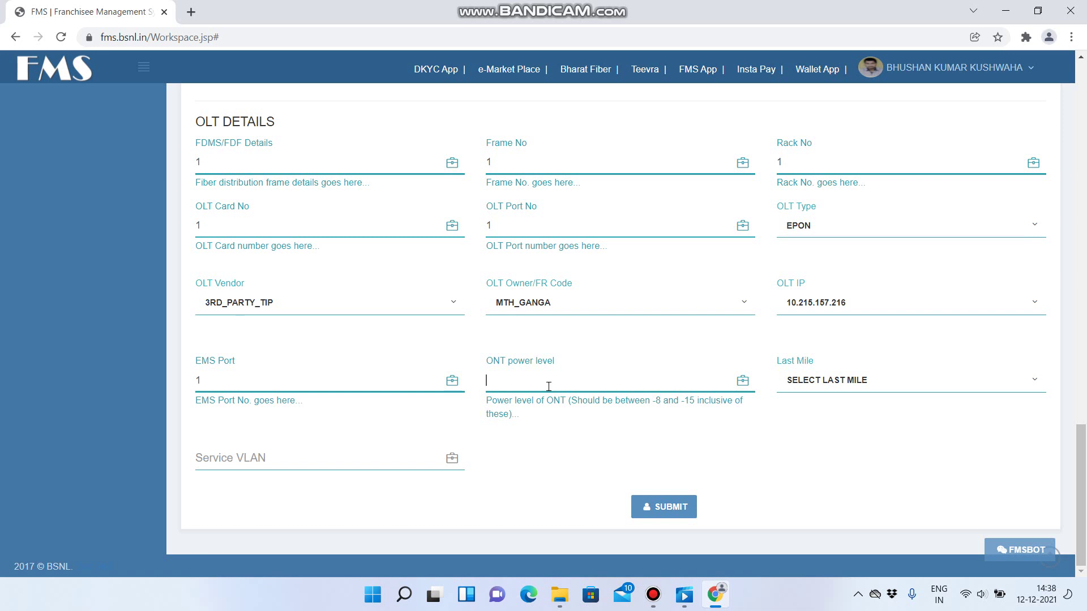
{"action": "type", "text": "14"}
{"action": "left_click", "coordinate": [805, 369]}
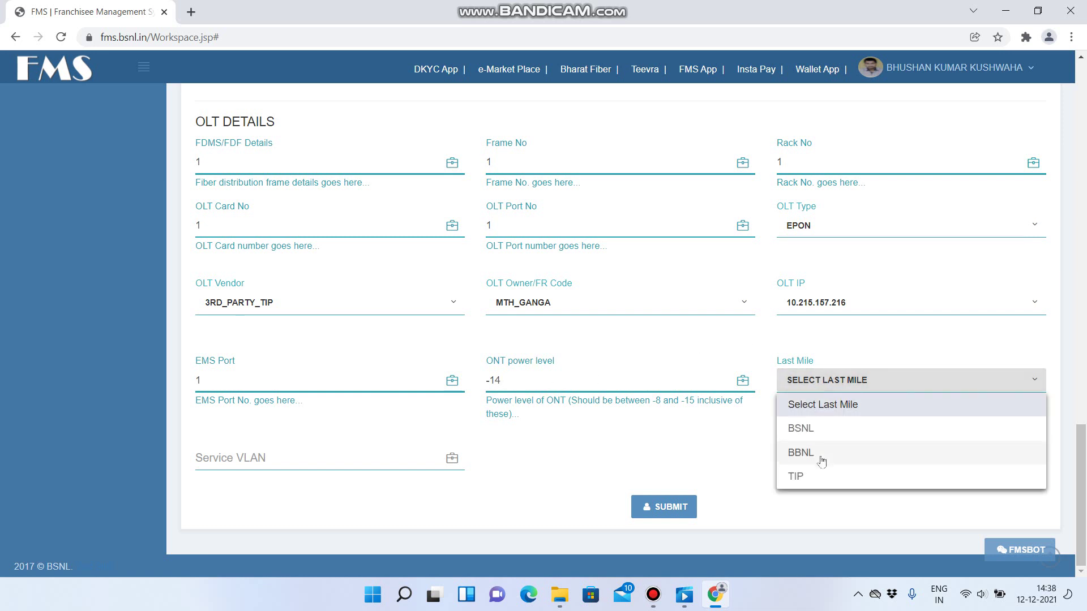
{"action": "left_click", "coordinate": [826, 476]}
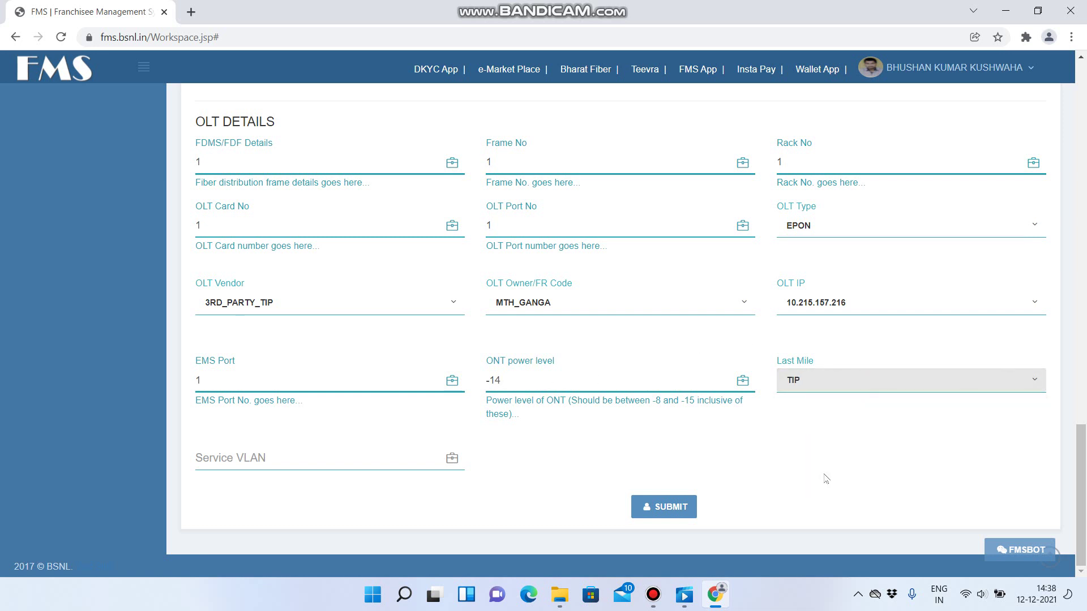
Step: Enter 3916 as the service VLAN and submit the completed provisioning form
{"action": "left_click", "coordinate": [299, 458]}
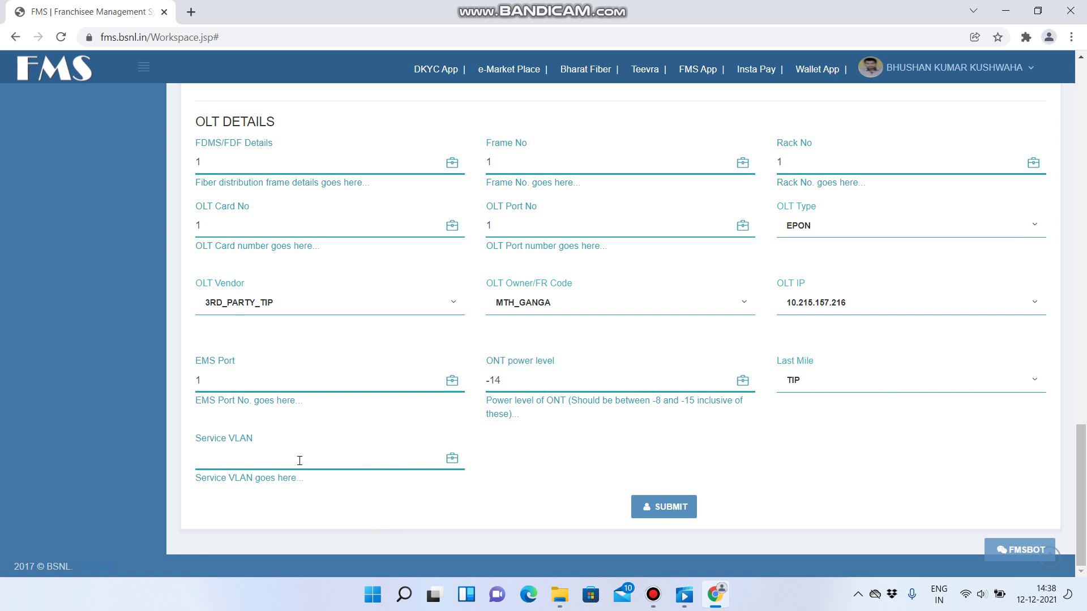
{"action": "type", "text": "3916"}
{"action": "left_click", "coordinate": [679, 513]}
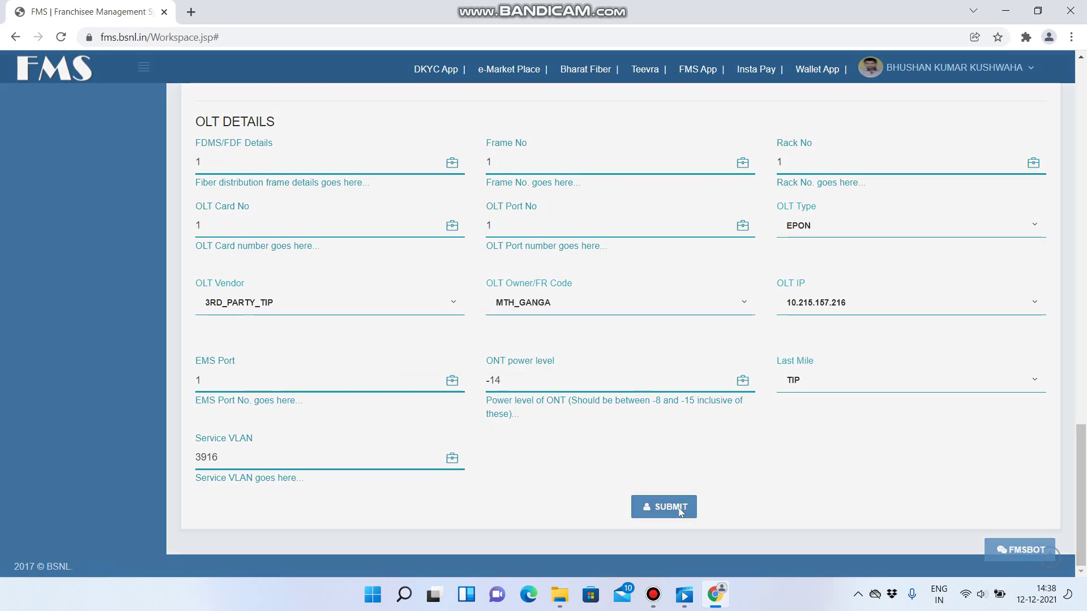
{"action": "left_click", "coordinate": [576, 339]}
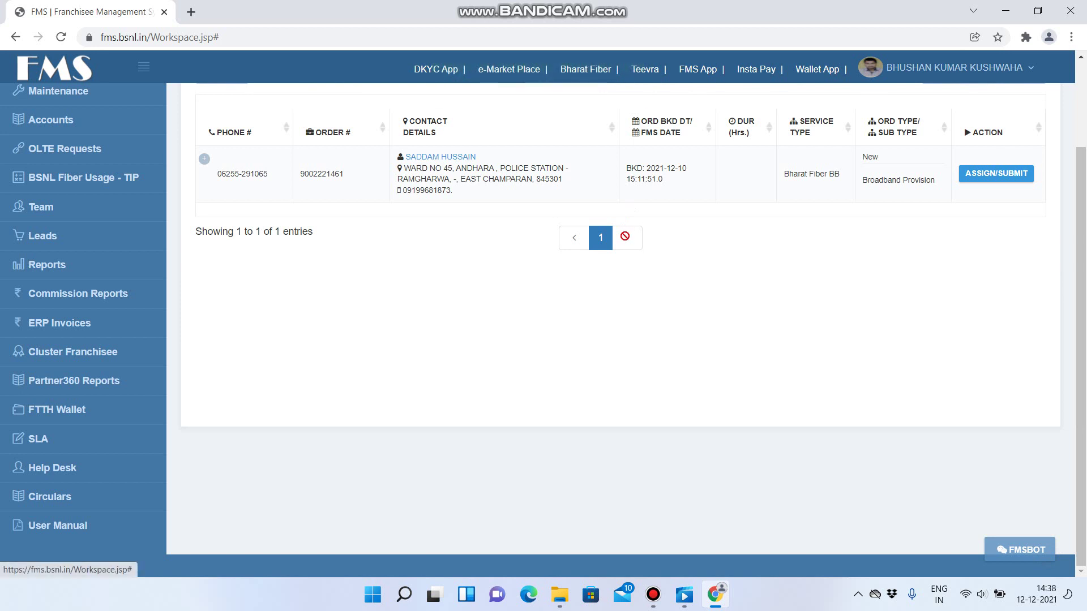
Step: Show all records in the Provision Orders list to check the remaining orders
{"action": "scroll", "coordinate": [428, 208], "scroll_direction": "up", "scroll_amount": 2}
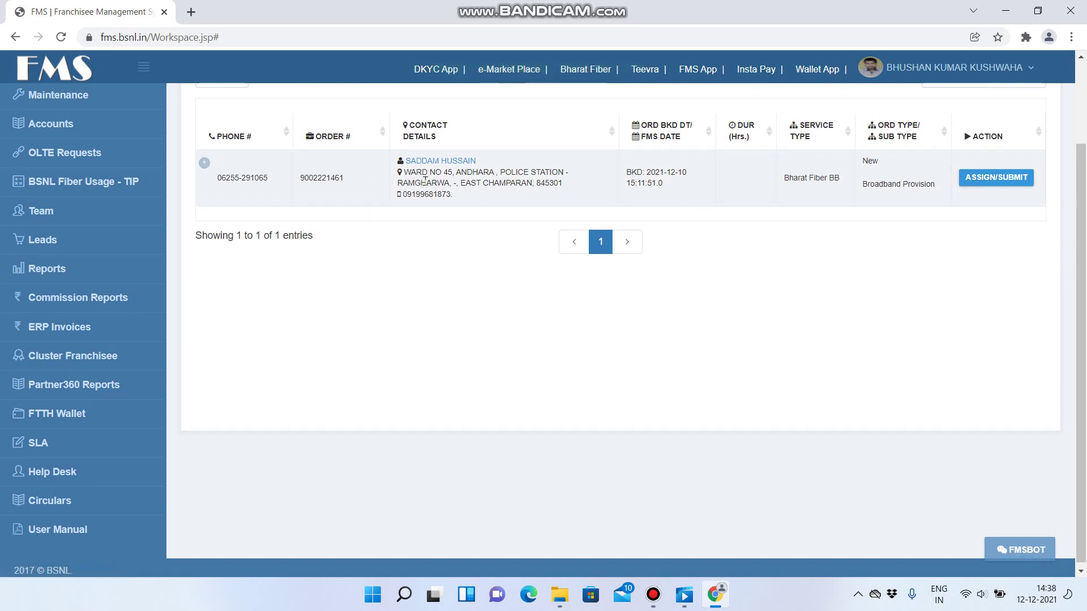
{"action": "left_click", "coordinate": [226, 185]}
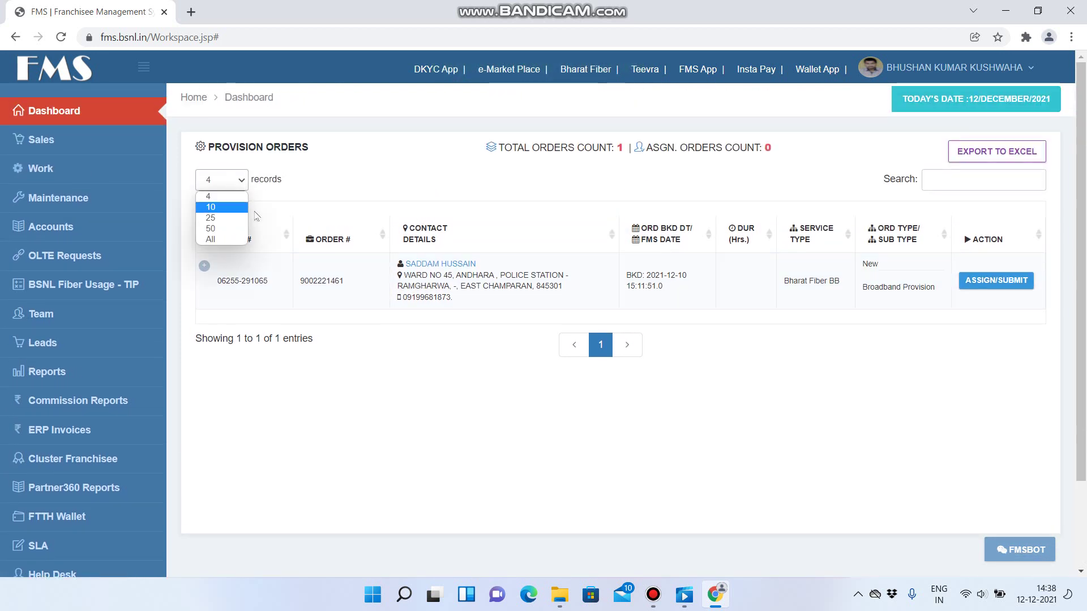
{"action": "left_click", "coordinate": [229, 239]}
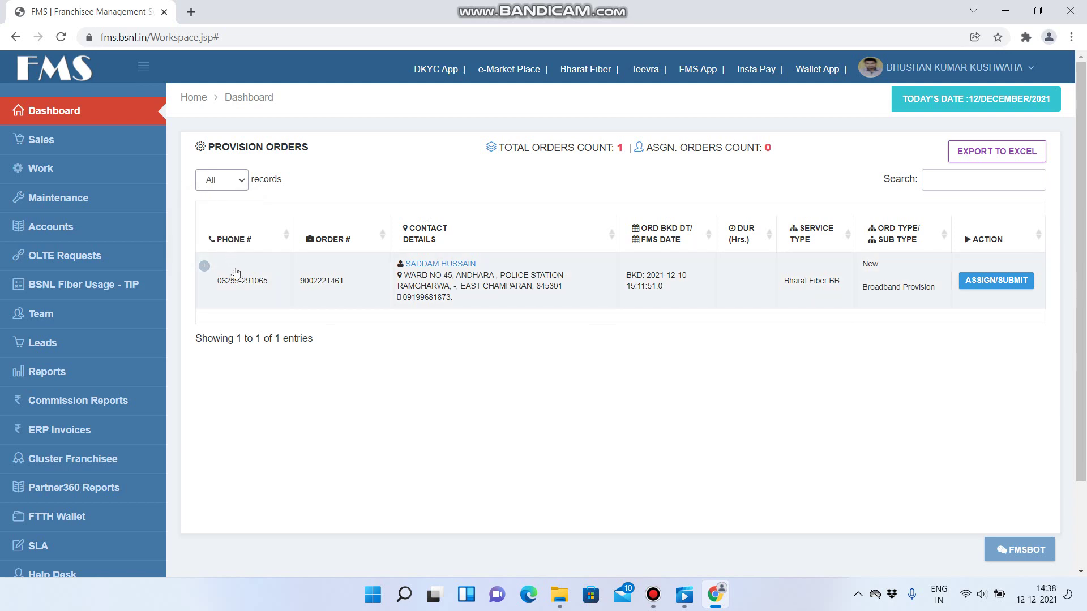
{"action": "left_click", "coordinate": [1015, 15]}
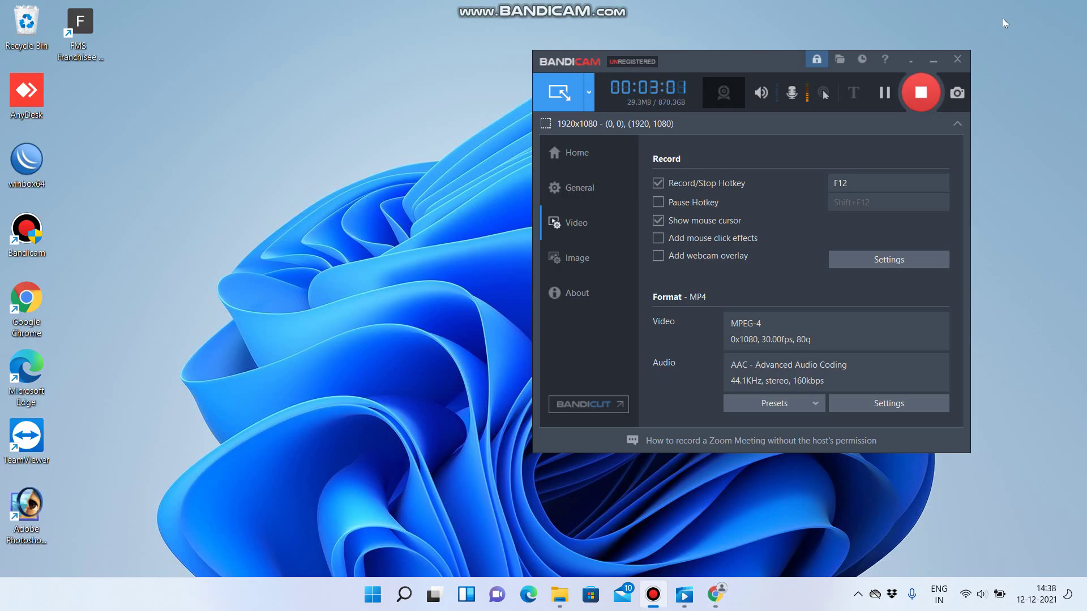